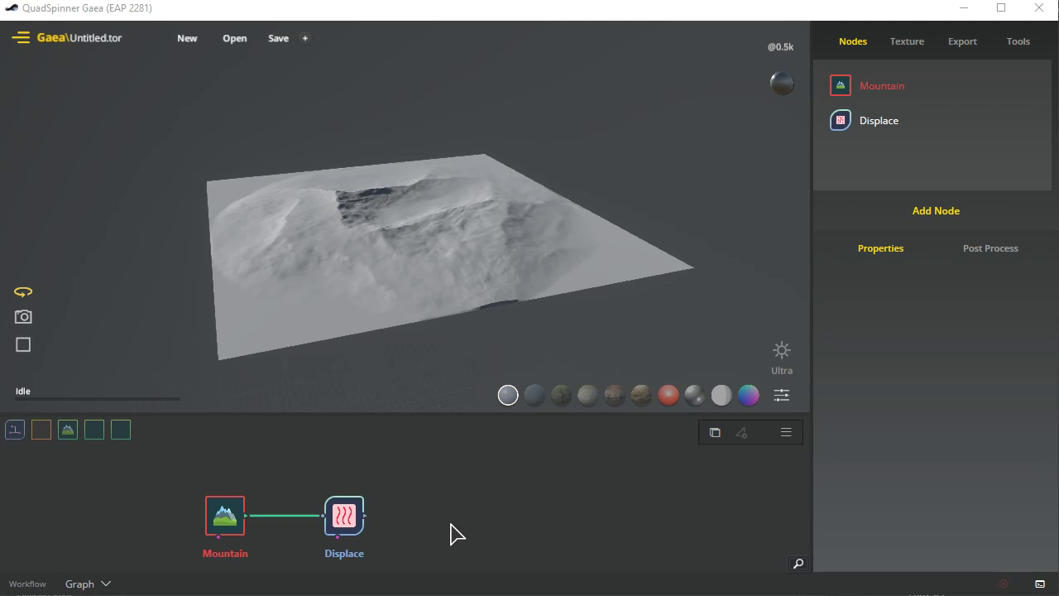
Add an AutoLevel node and wire Displace's output into it, forming a Mountain–Displace–AutoLevel chain
{"action": "left_click_drag", "start_coordinate": [449, 533], "coordinate": [437, 498]}
{"action": "right_click", "coordinate": [436, 498]}
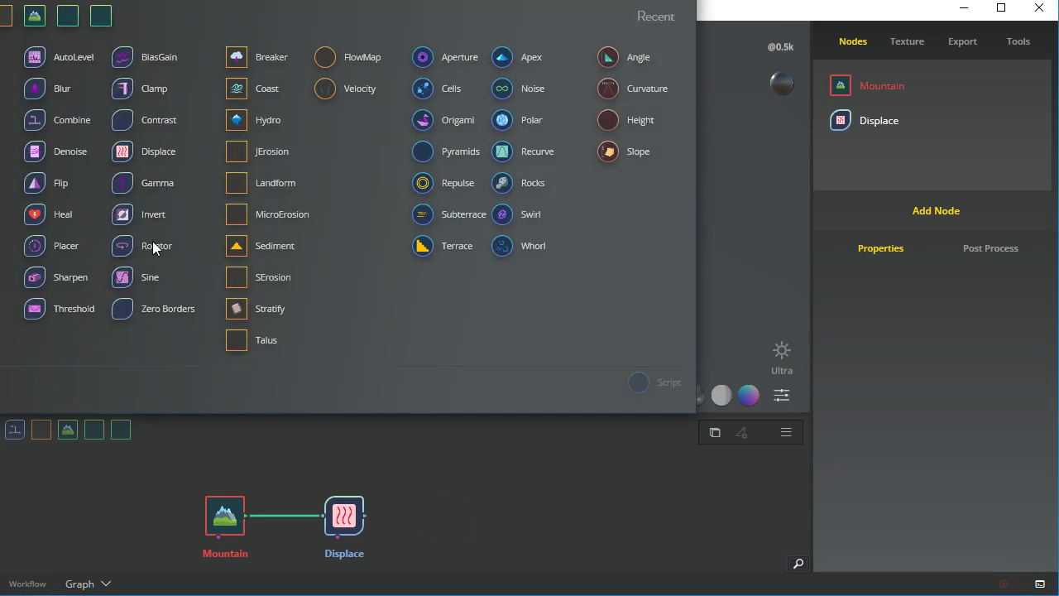
{"action": "left_click", "coordinate": [88, 59]}
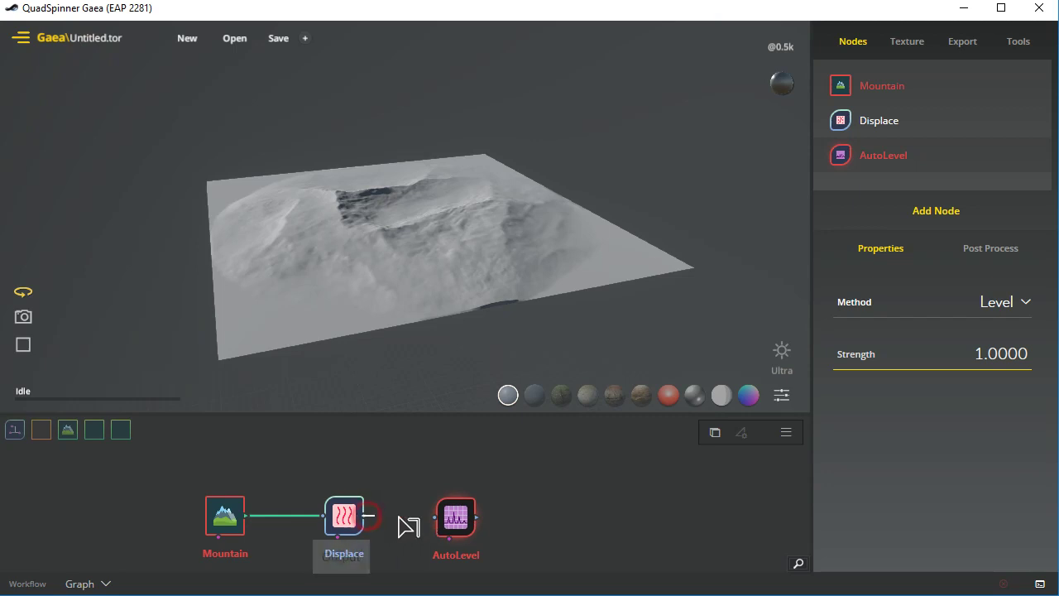
{"action": "left_click_drag", "start_coordinate": [408, 526], "coordinate": [436, 517]}
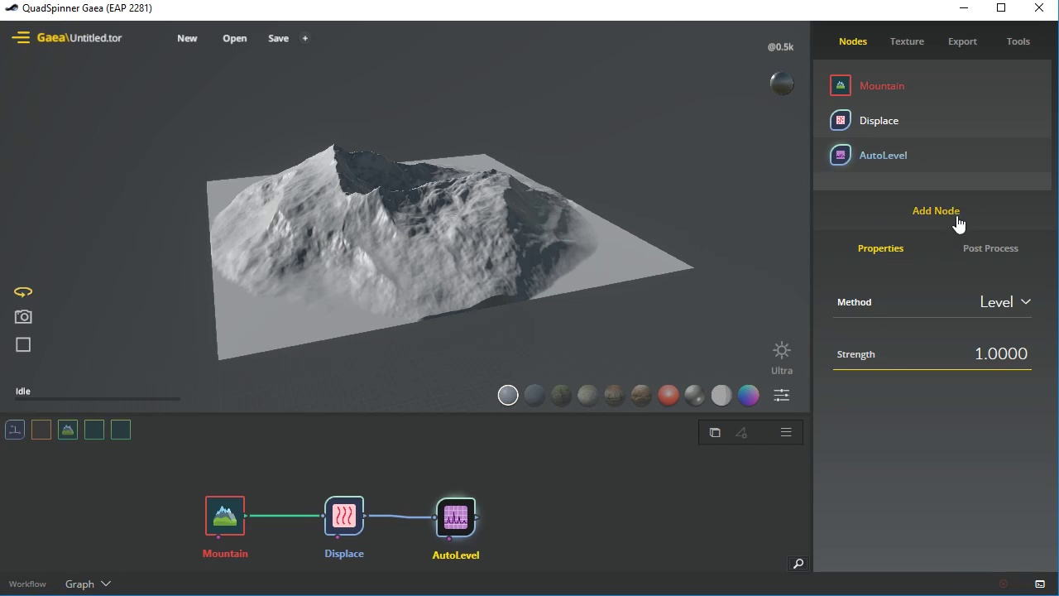
Save the current terrain as tutorialExport, keeping the export resolution at 2048 x 2048
{"action": "left_click", "coordinate": [962, 45]}
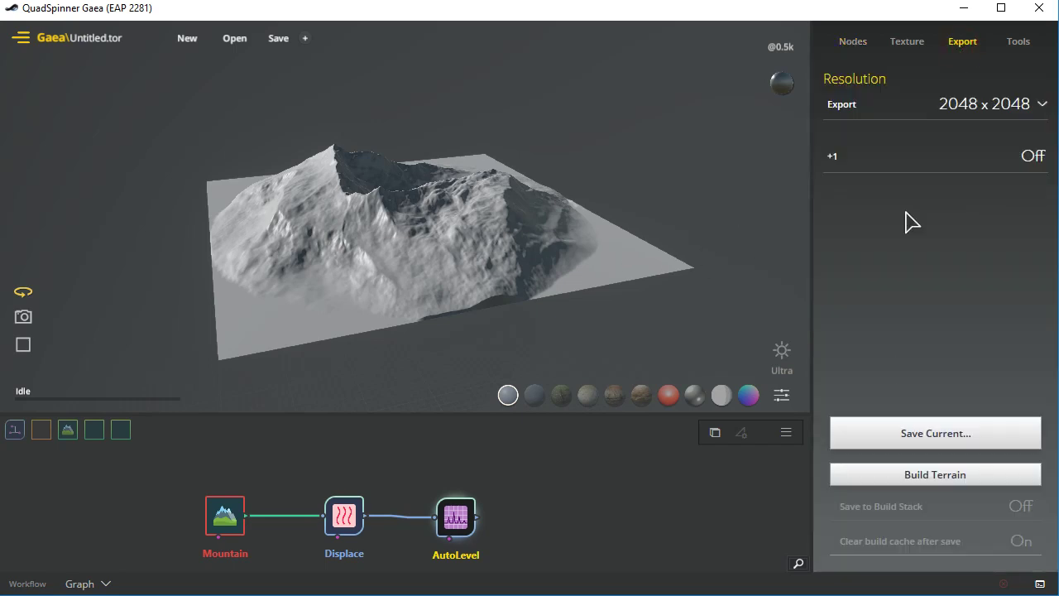
{"action": "left_click", "coordinate": [939, 432]}
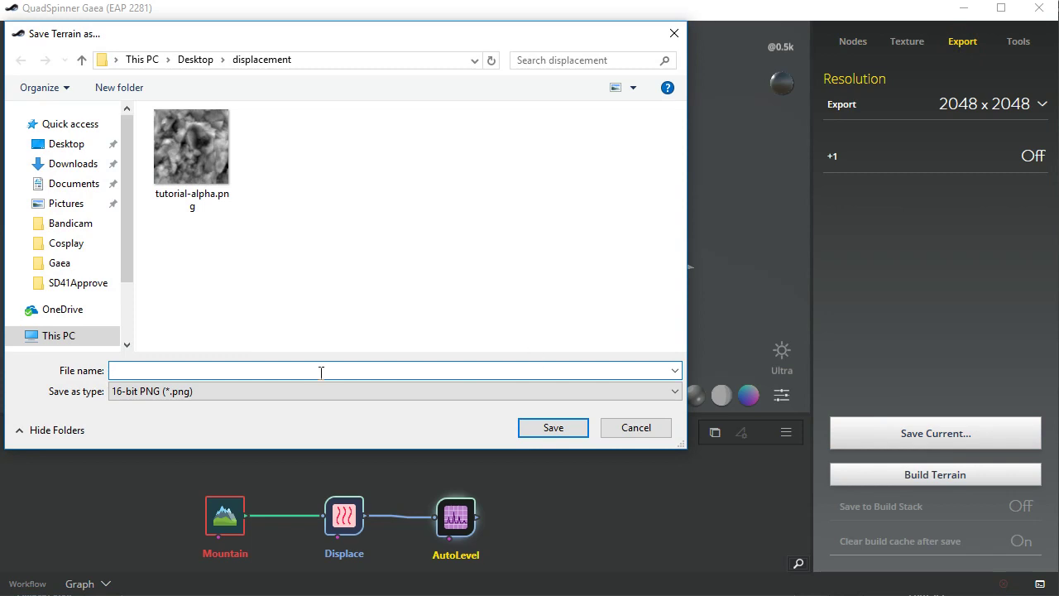
{"action": "left_click", "coordinate": [315, 372]}
{"action": "type", "text": "tutor"}
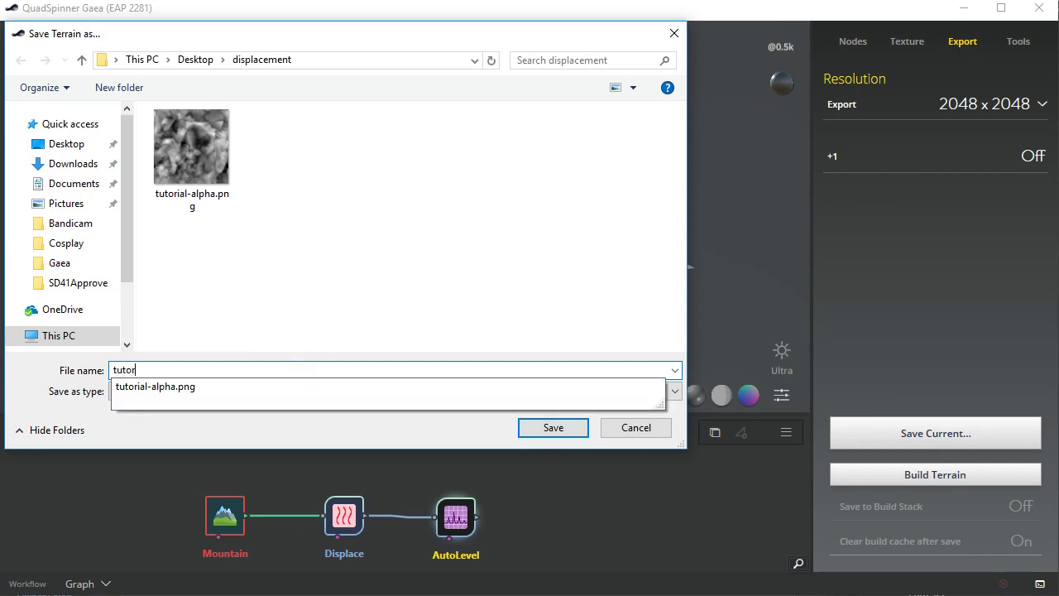
{"action": "type", "text": "ialExport"}
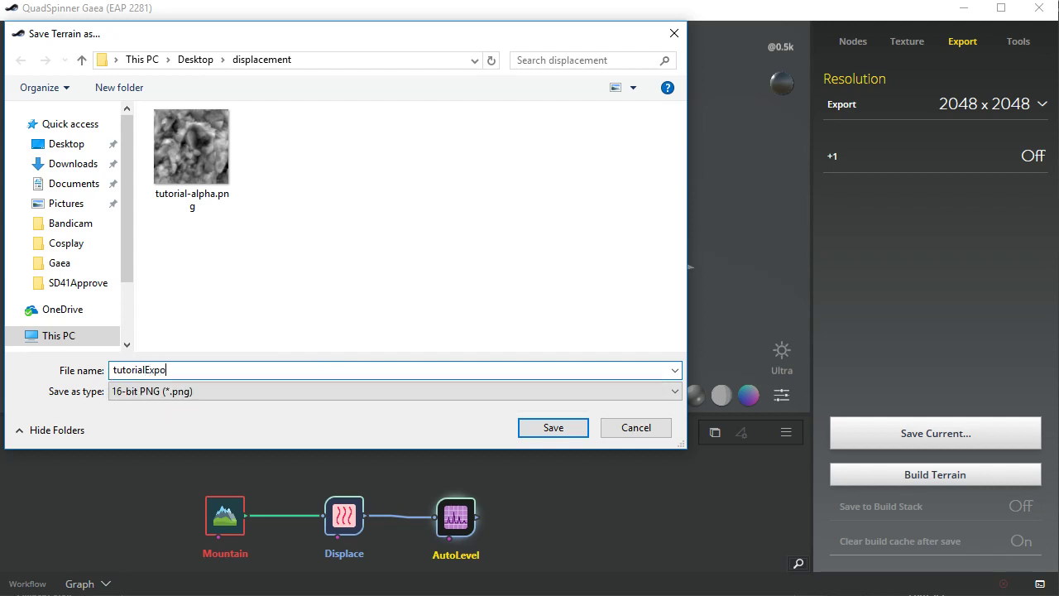
{"action": "left_click", "coordinate": [553, 428]}
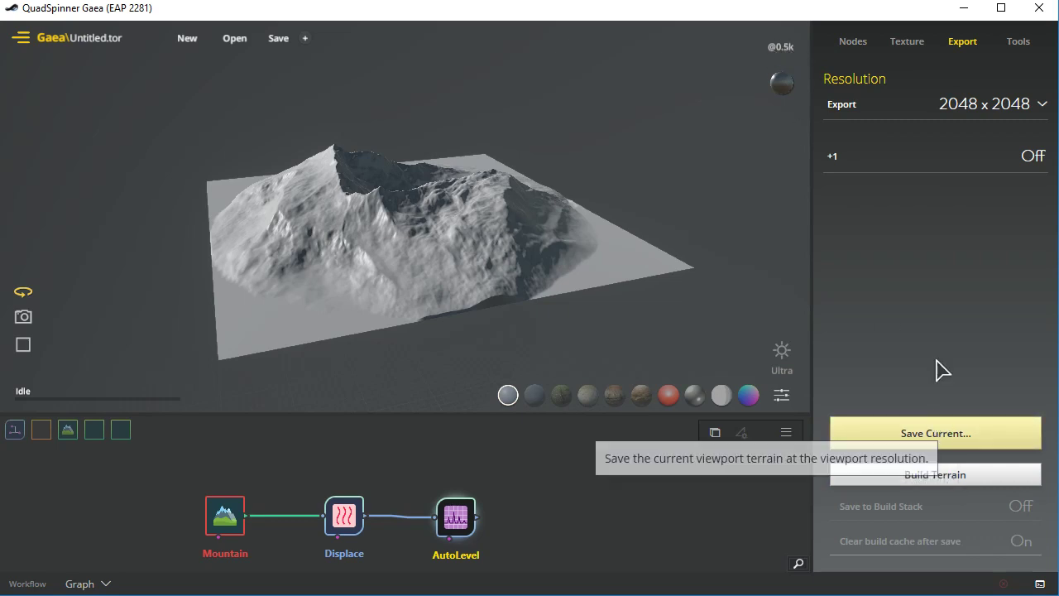
{"action": "left_click", "coordinate": [988, 106]}
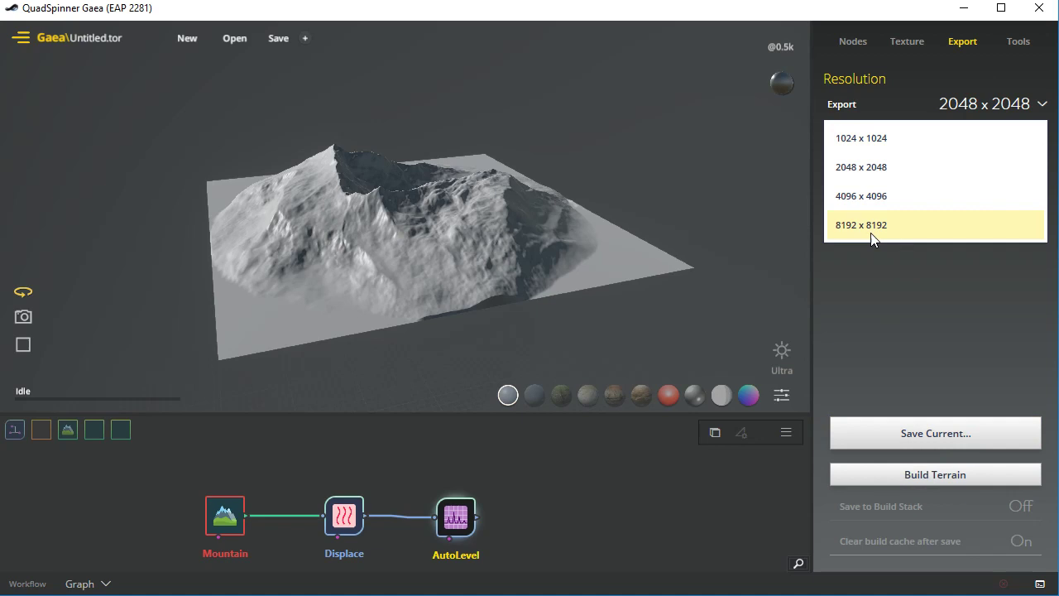
{"action": "left_click", "coordinate": [887, 17]}
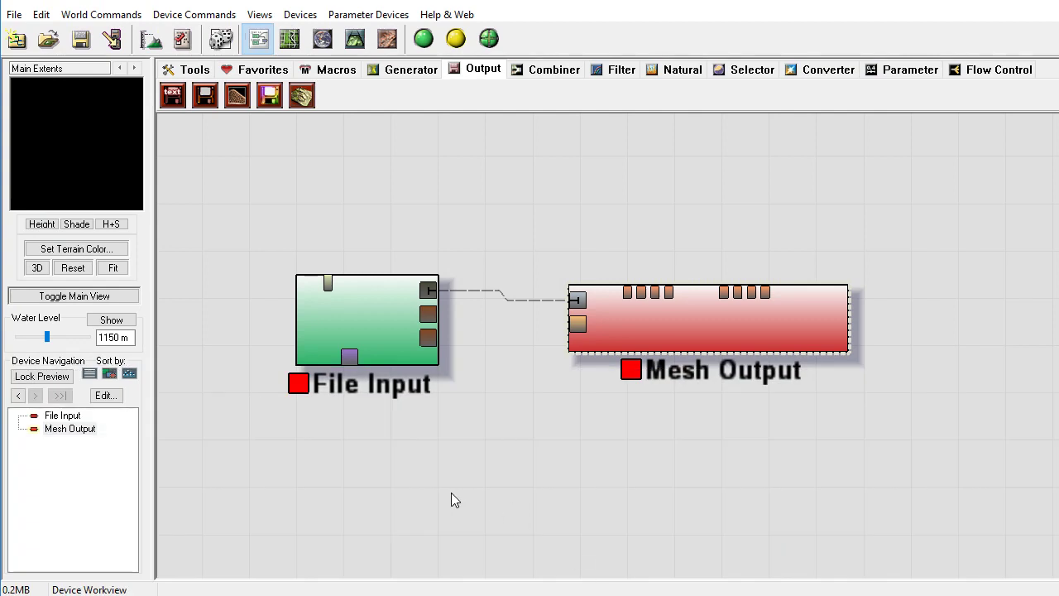
Load rockYstrata.png as the File Input device's heightmap and accept the settings
{"action": "left_click", "coordinate": [399, 349]}
{"action": "double_click", "coordinate": [389, 329]}
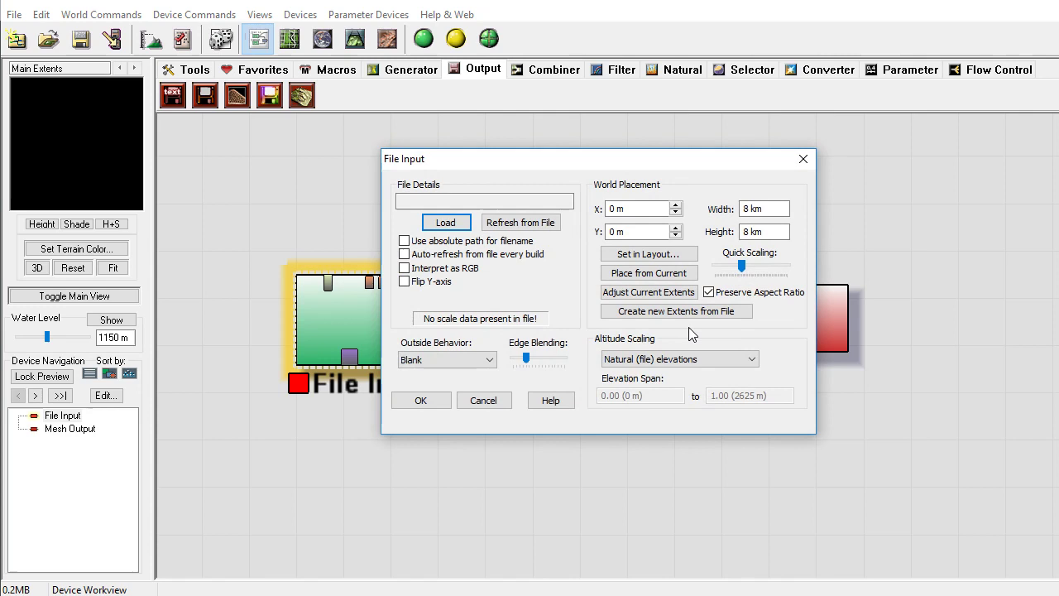
{"action": "left_click", "coordinate": [802, 158]}
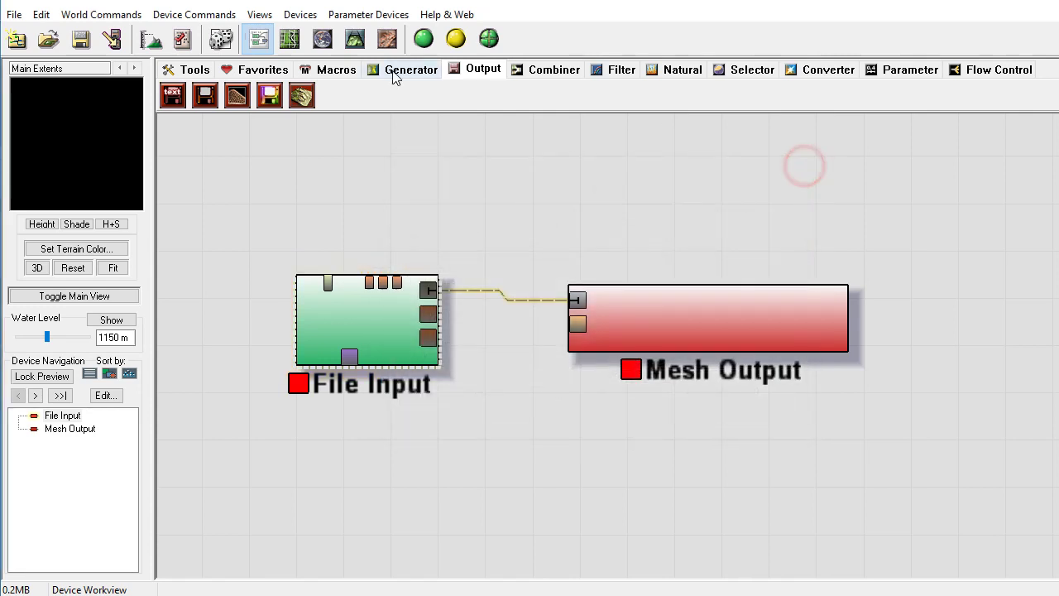
{"action": "left_click", "coordinate": [397, 70]}
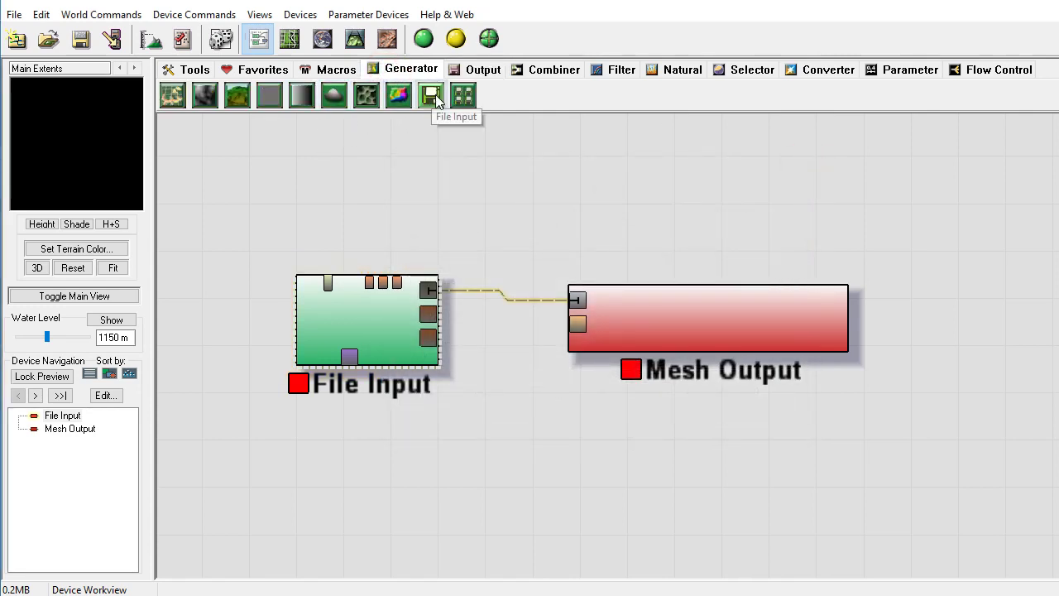
{"action": "double_click", "coordinate": [334, 315]}
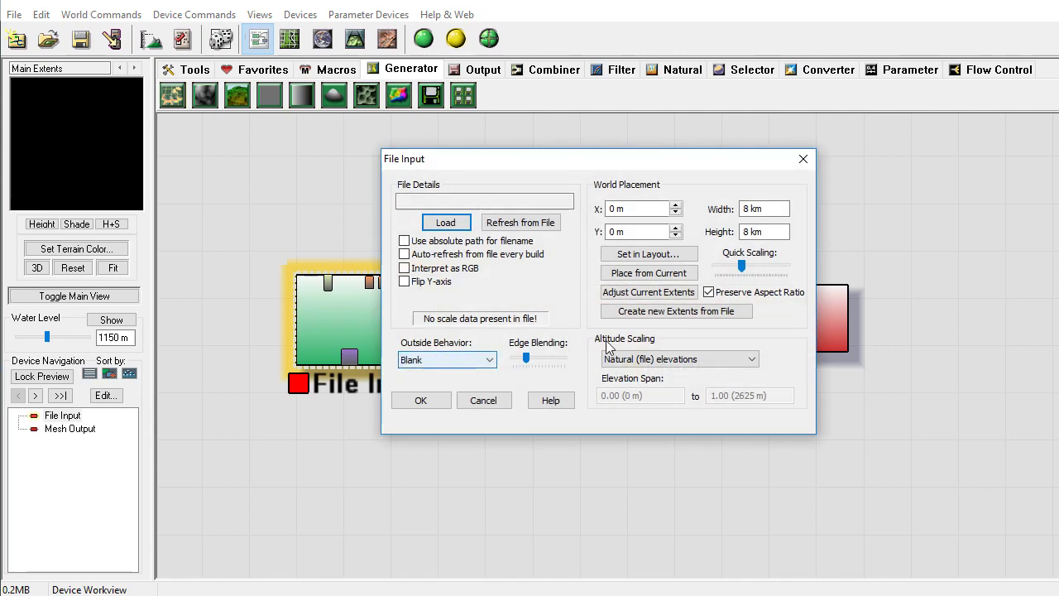
{"action": "left_click", "coordinate": [454, 223]}
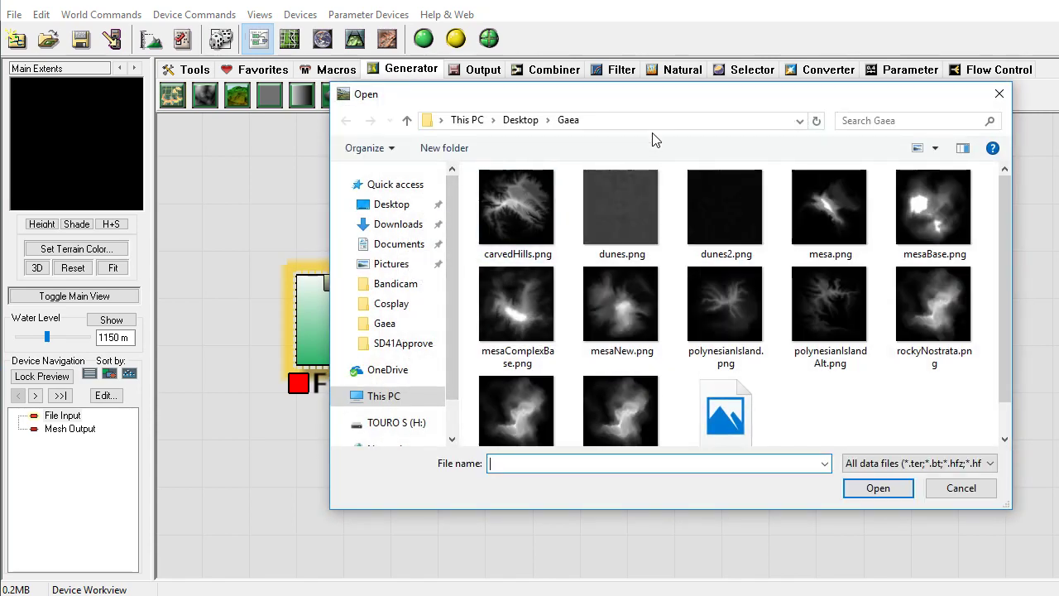
{"action": "left_click", "coordinate": [644, 422]}
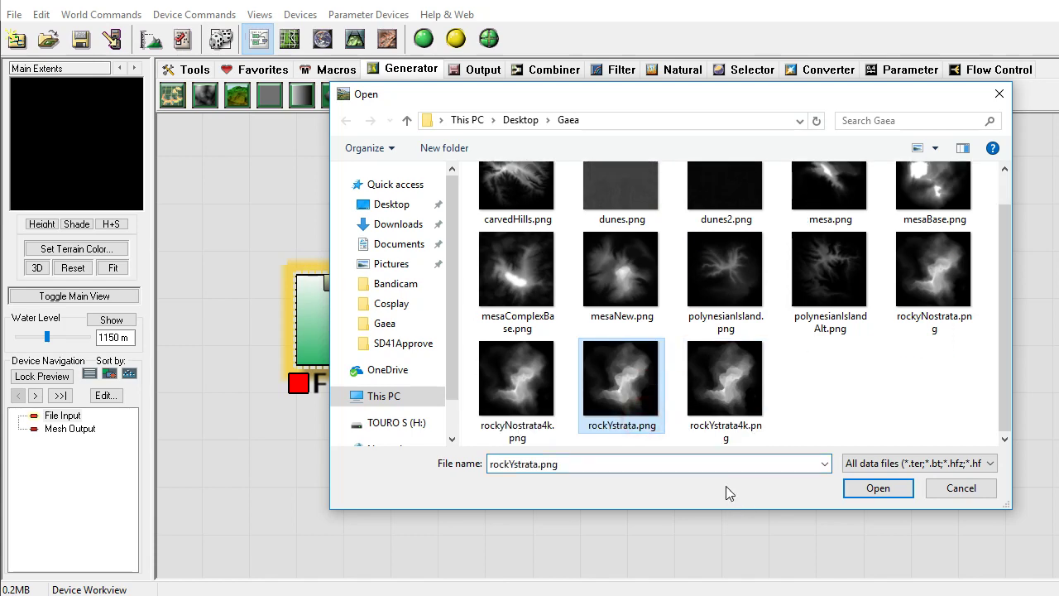
{"action": "left_click", "coordinate": [877, 489]}
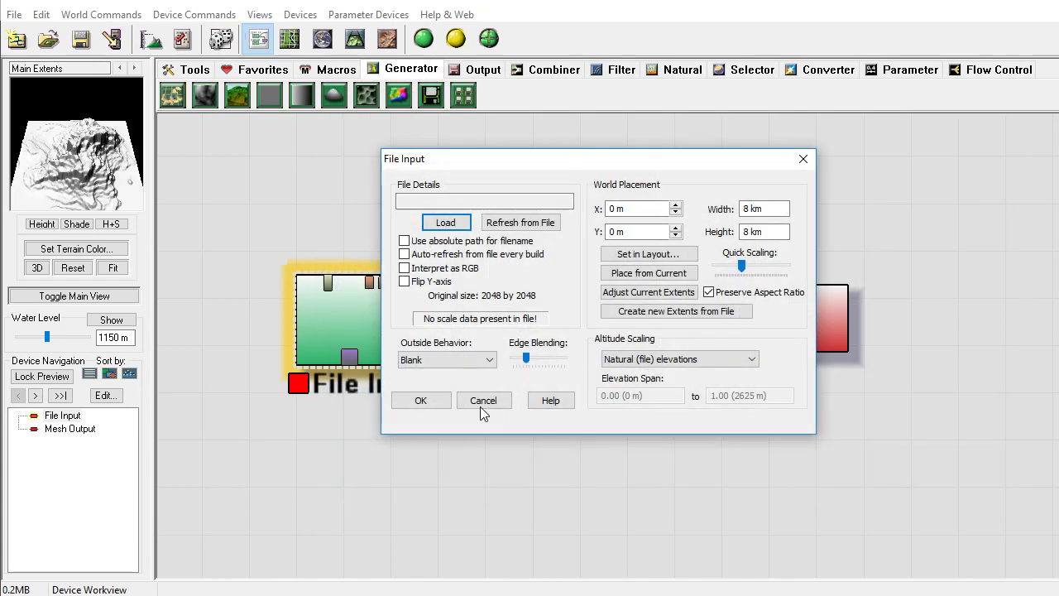
{"action": "left_click", "coordinate": [420, 399]}
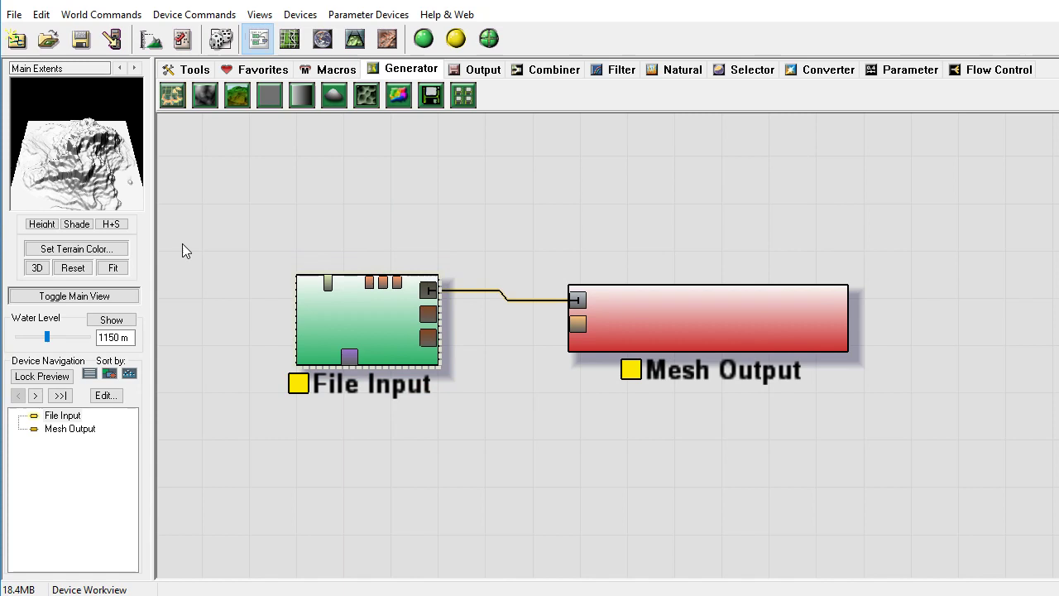
Reopen the File Input settings to verify the loaded heightmap, then close them
{"action": "left_click", "coordinate": [326, 340]}
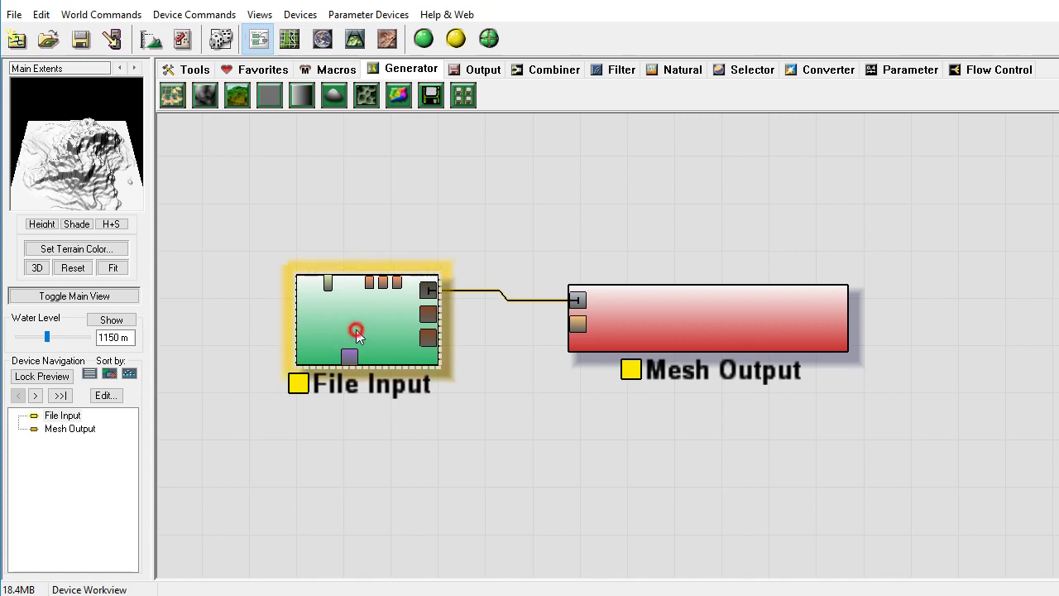
{"action": "double_click", "coordinate": [355, 331]}
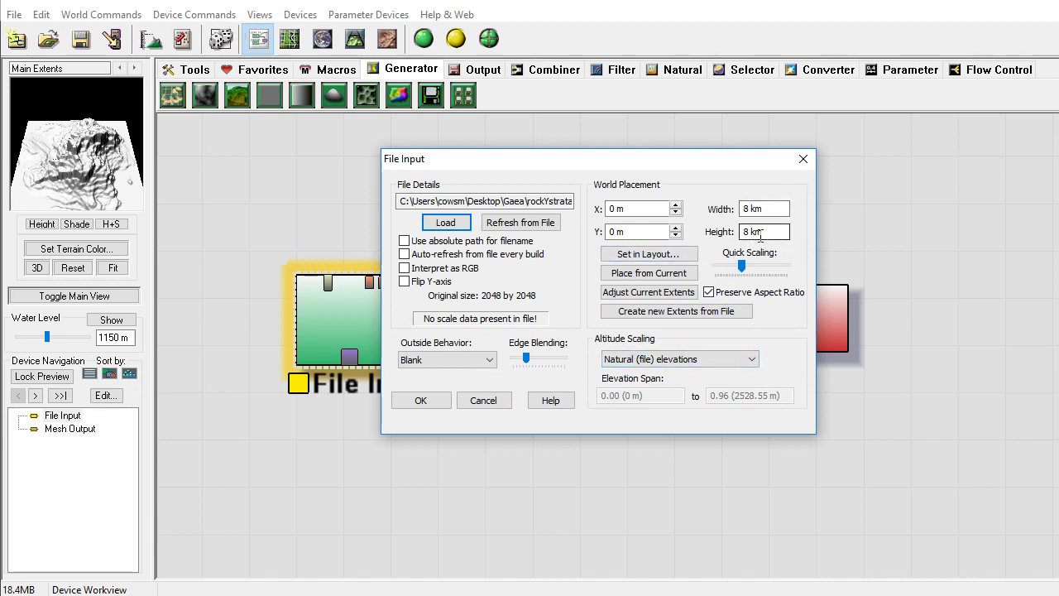
{"action": "left_click", "coordinate": [800, 159]}
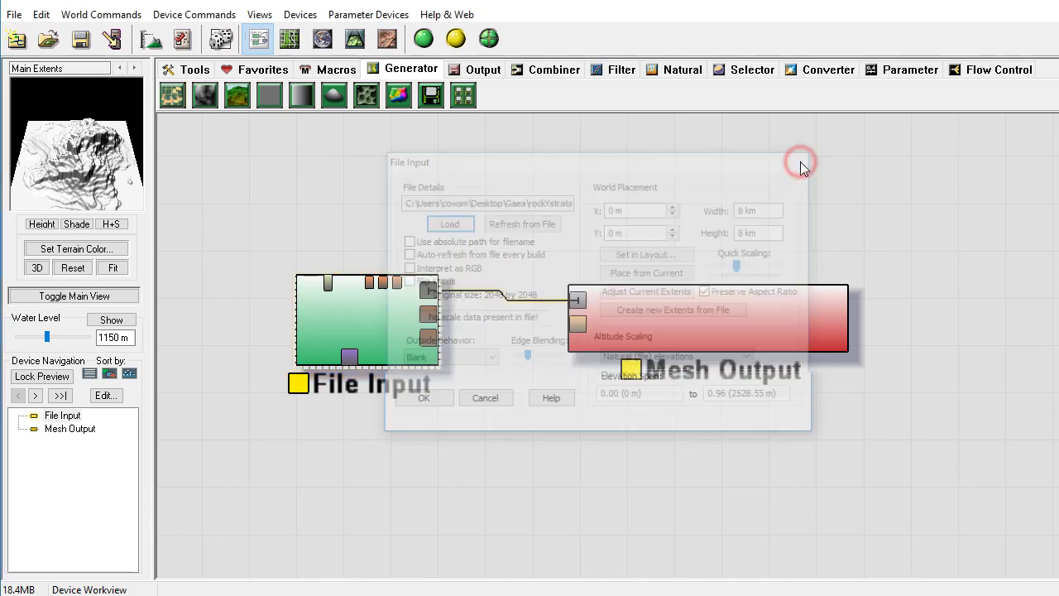
Enable Export using quads on the Mesh Output device, then bring up the Project Settings
{"action": "double_click", "coordinate": [760, 334]}
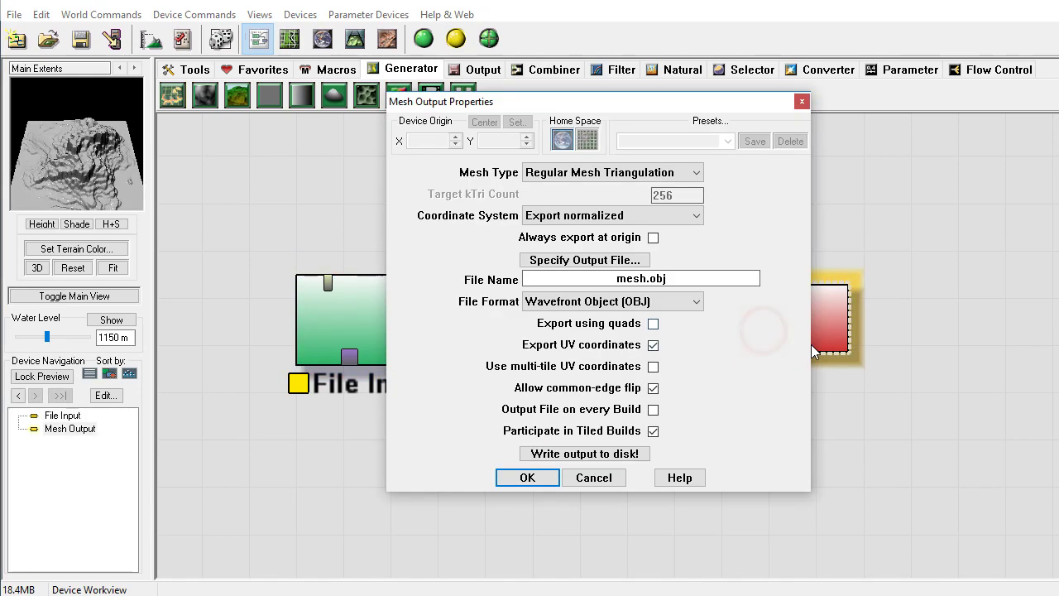
{"action": "left_click", "coordinate": [653, 324]}
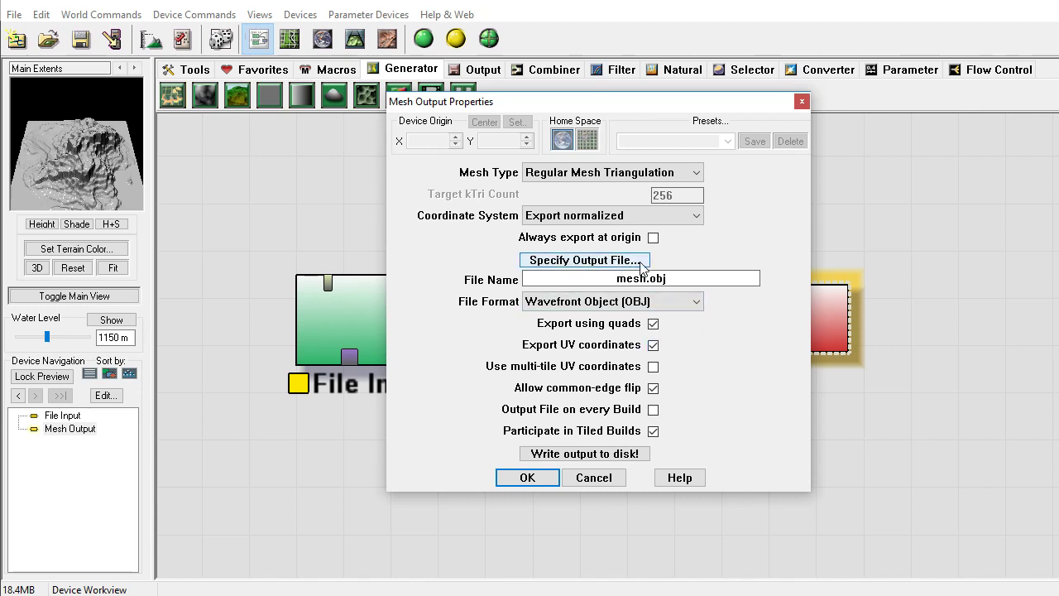
{"action": "left_click", "coordinate": [802, 101]}
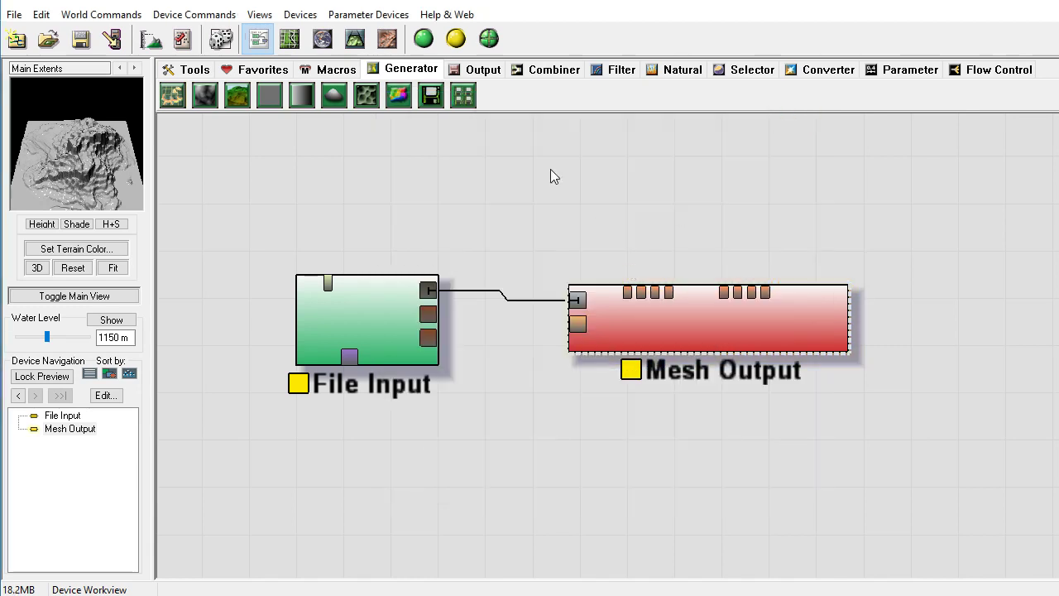
{"action": "left_click", "coordinate": [150, 38]}
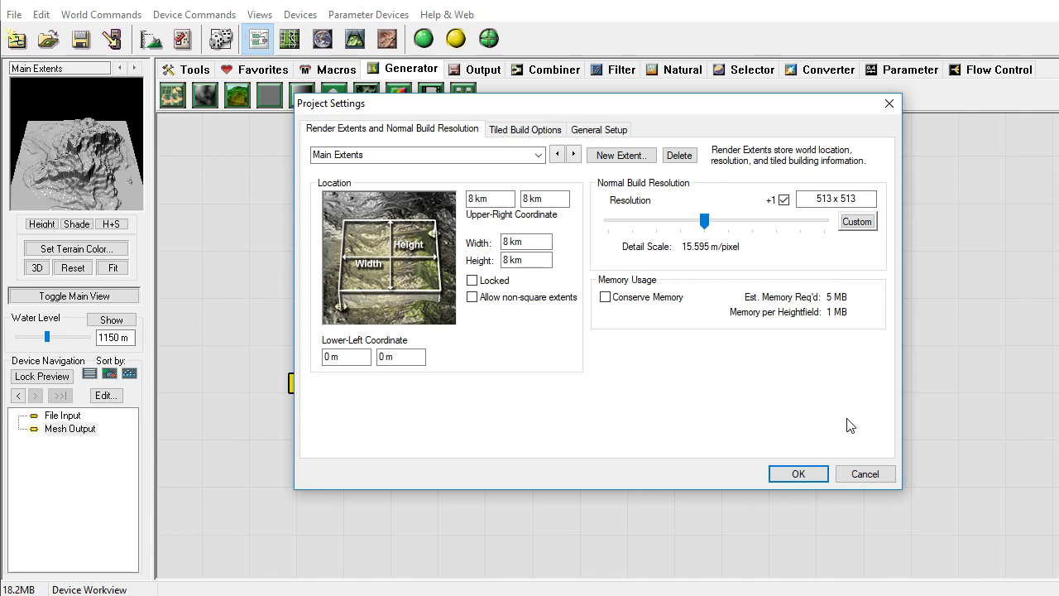
Cancel the Project Settings, leaving the 8 km extent and 513 x 513 resolution
{"action": "left_click", "coordinate": [864, 474]}
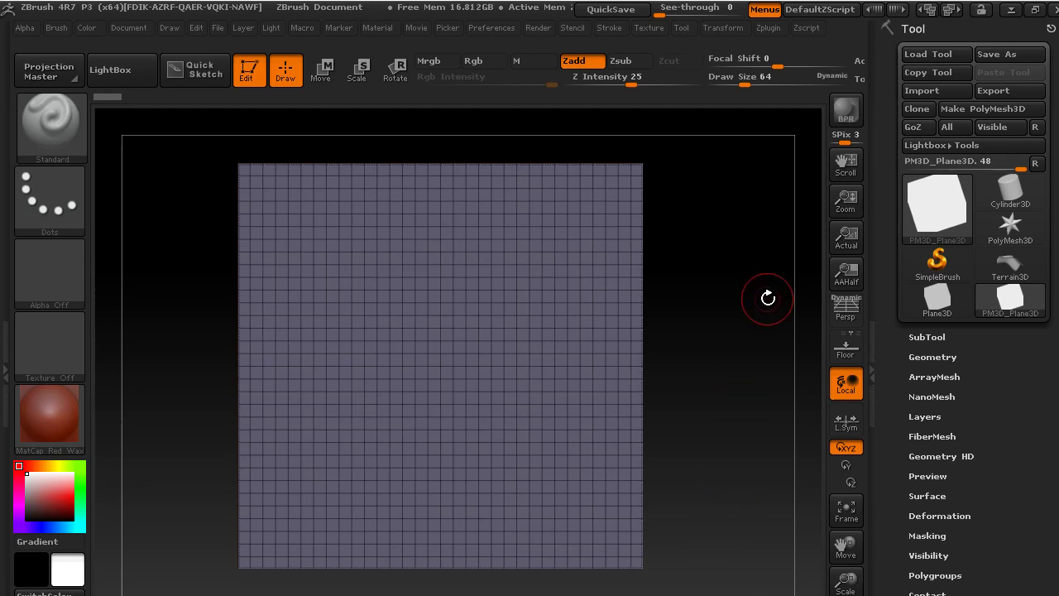
{"action": "left_click", "coordinate": [930, 357]}
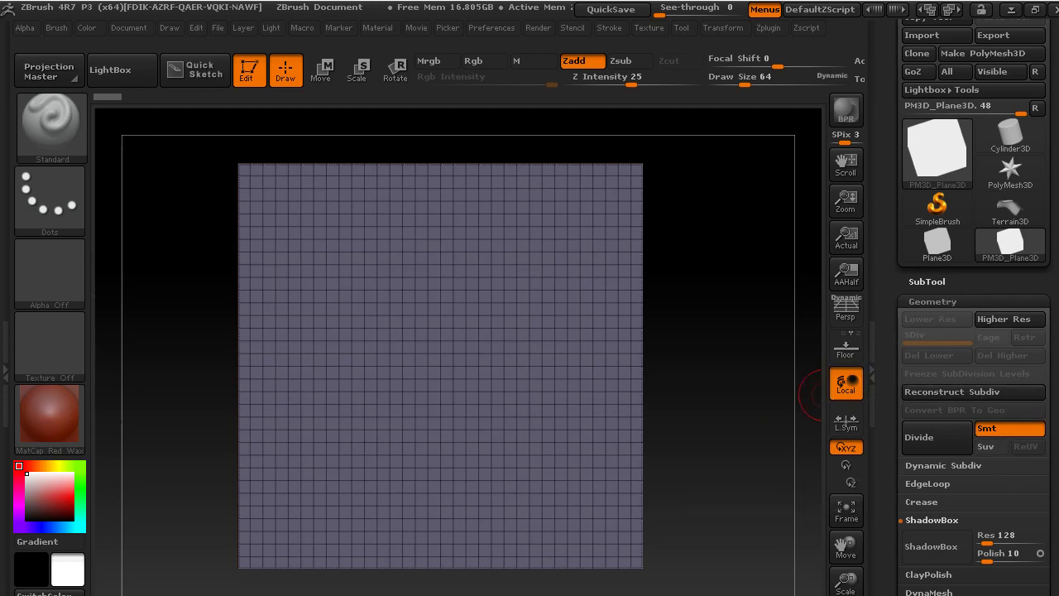
{"action": "left_click", "coordinate": [937, 302]}
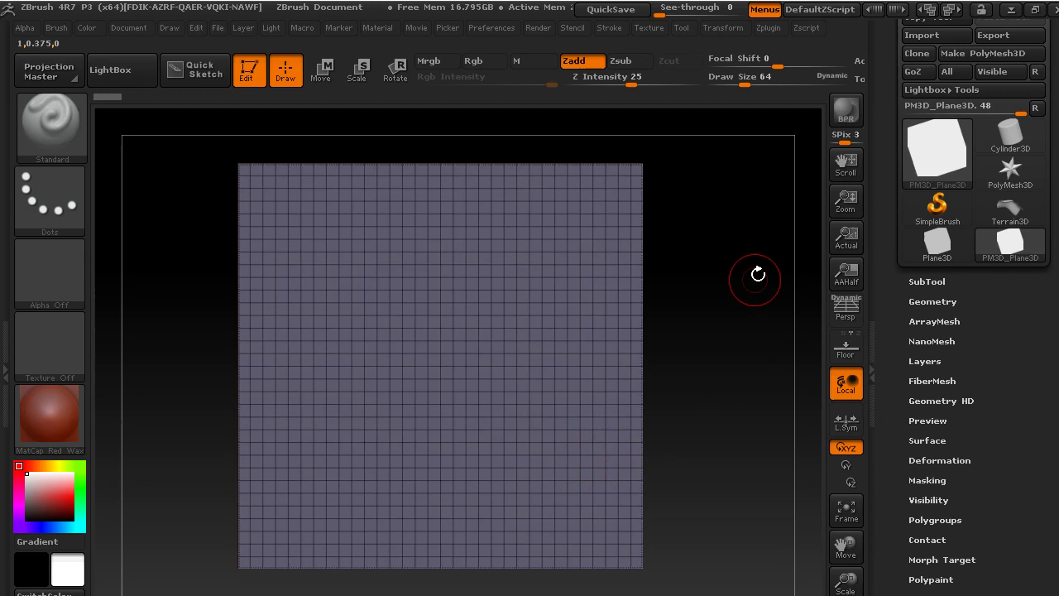
{"action": "left_click_drag", "start_coordinate": [1029, 324], "coordinate": [1030, 380]}
{"action": "mouse_move", "coordinate": [966, 193]}
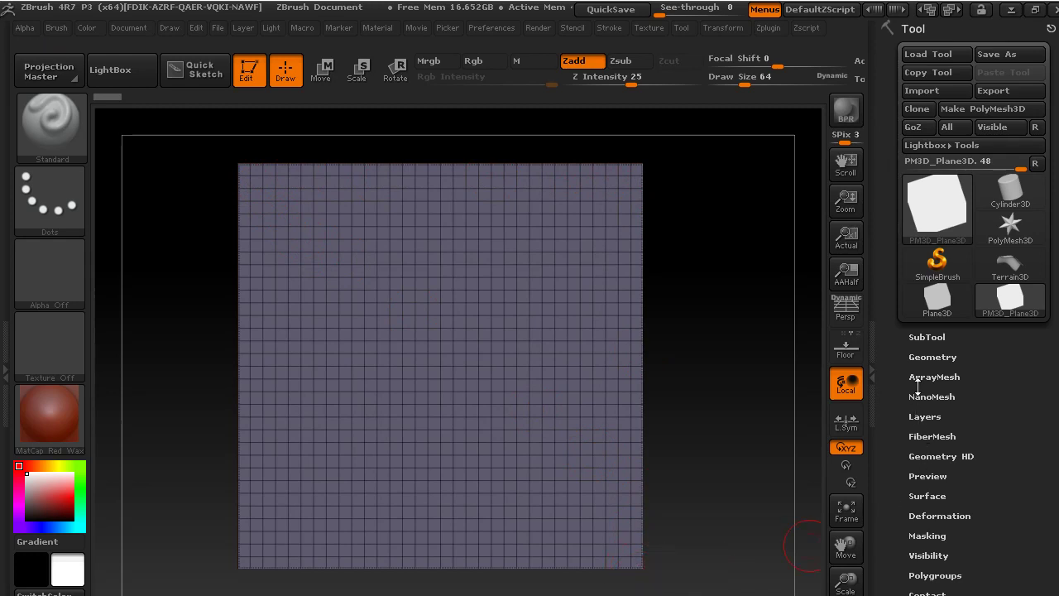
Divide the plane in Tool > Geometry with smoothing on until it reaches SDiv 5
{"action": "left_click", "coordinate": [939, 356]}
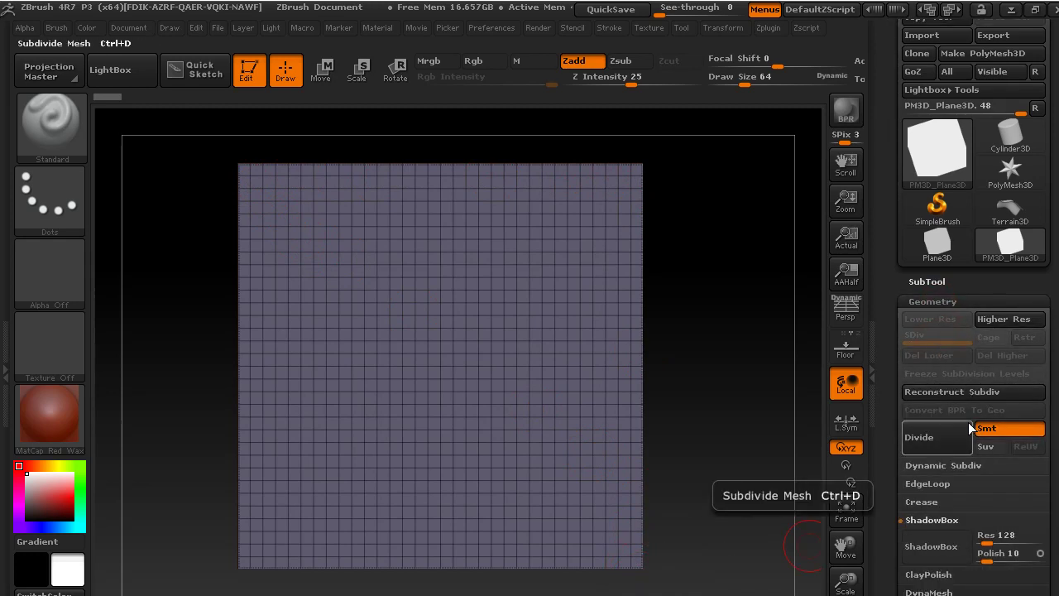
{"action": "left_click", "coordinate": [940, 446]}
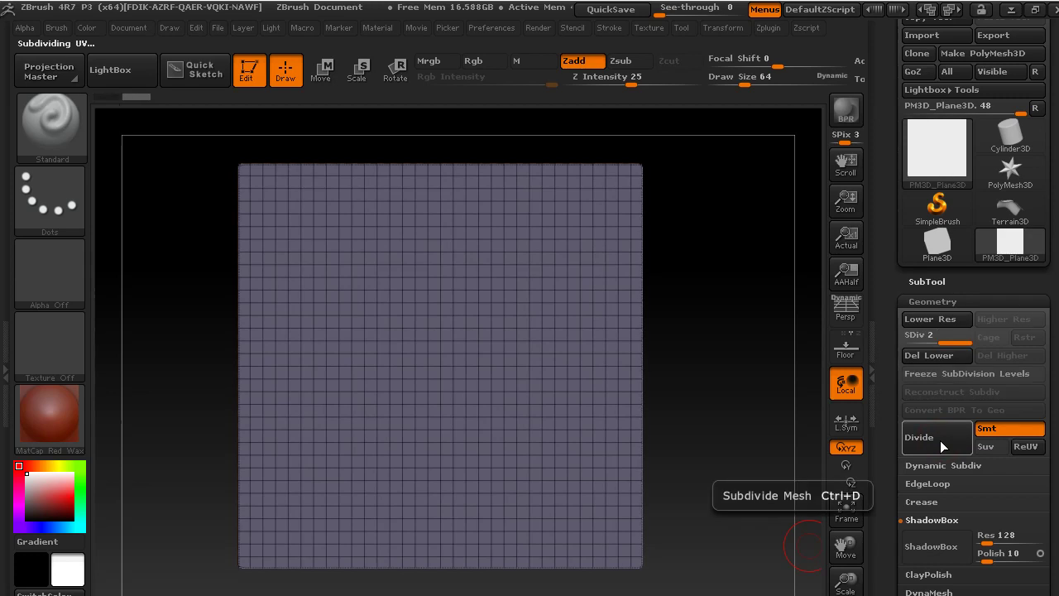
{"action": "left_click", "coordinate": [939, 440]}
{"action": "left_click", "coordinate": [941, 445]}
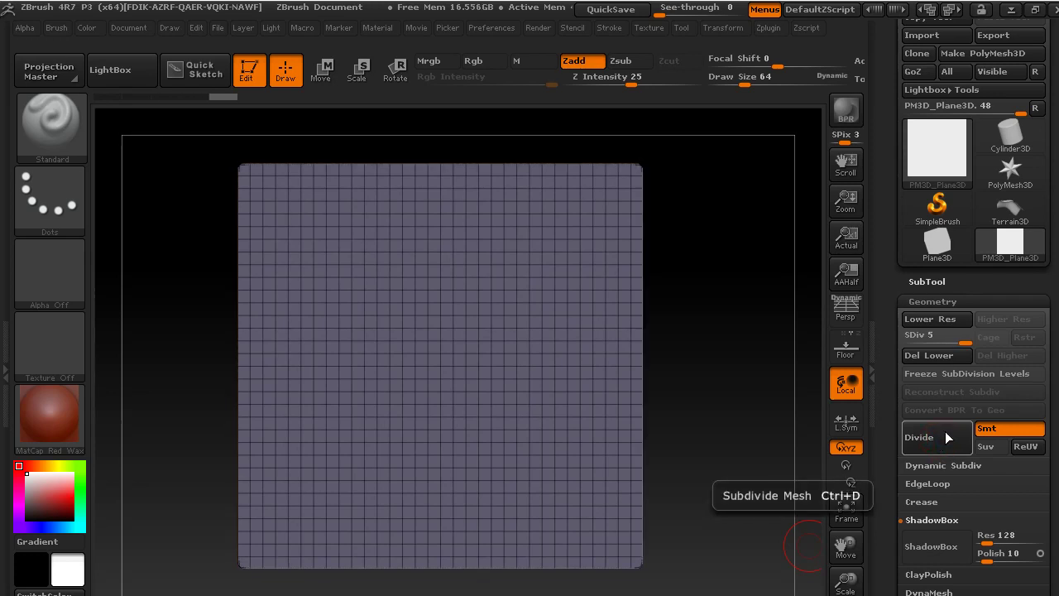
{"action": "left_click", "coordinate": [991, 303]}
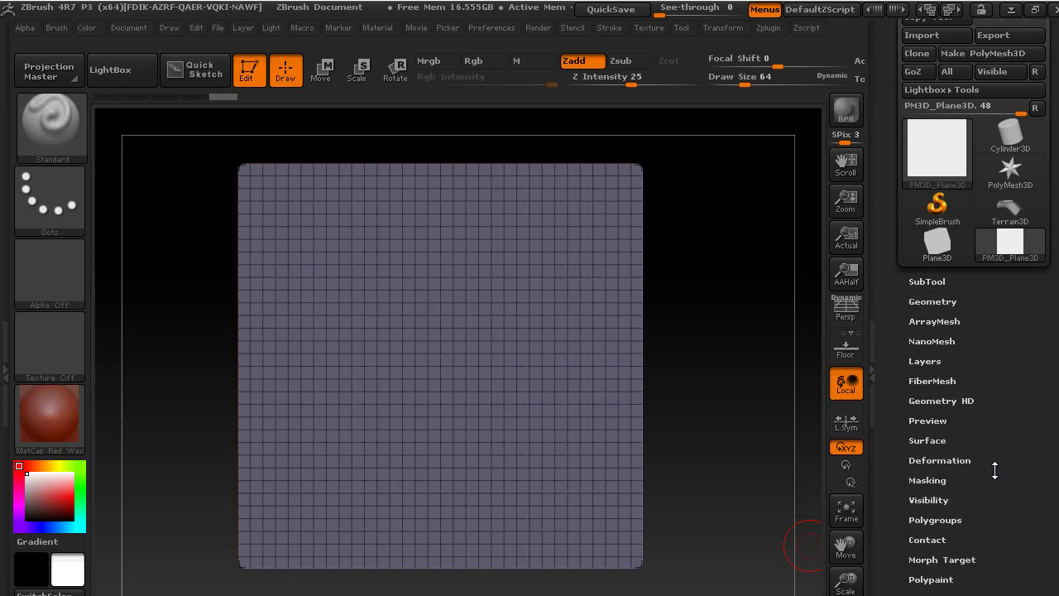
Undo the smoothed subdivisions, turn off Smt, and divide four times back to SDiv 5
{"action": "mouse_move", "coordinate": [994, 523]}
{"action": "left_mouse_down"}
{"action": "mouse_move", "coordinate": [999, 483]}
{"action": "mouse_move", "coordinate": [999, 512]}
{"action": "left_mouse_up"}
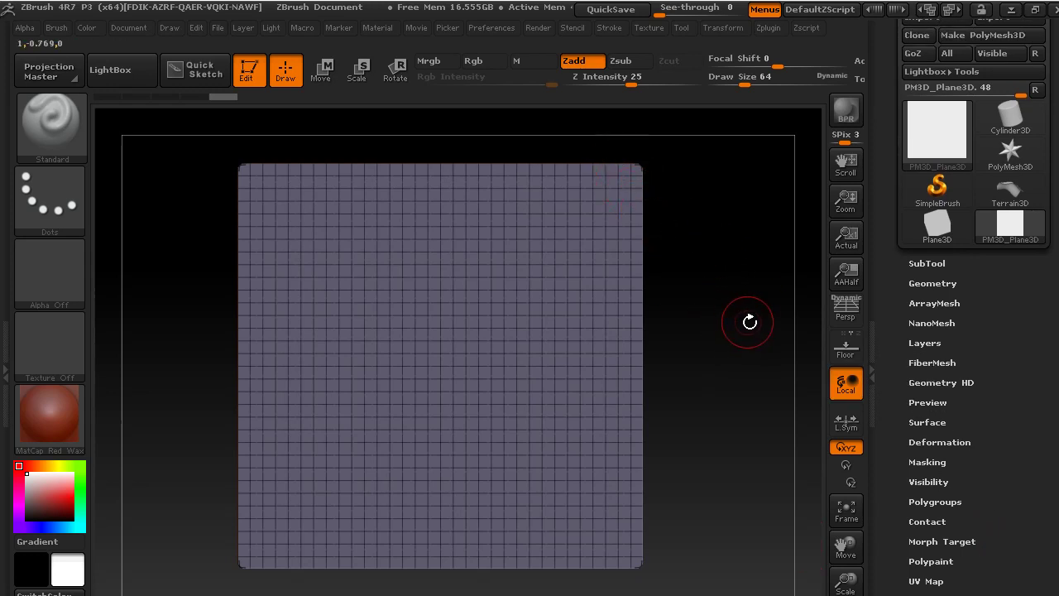
{"action": "key", "text": "ctrl"}
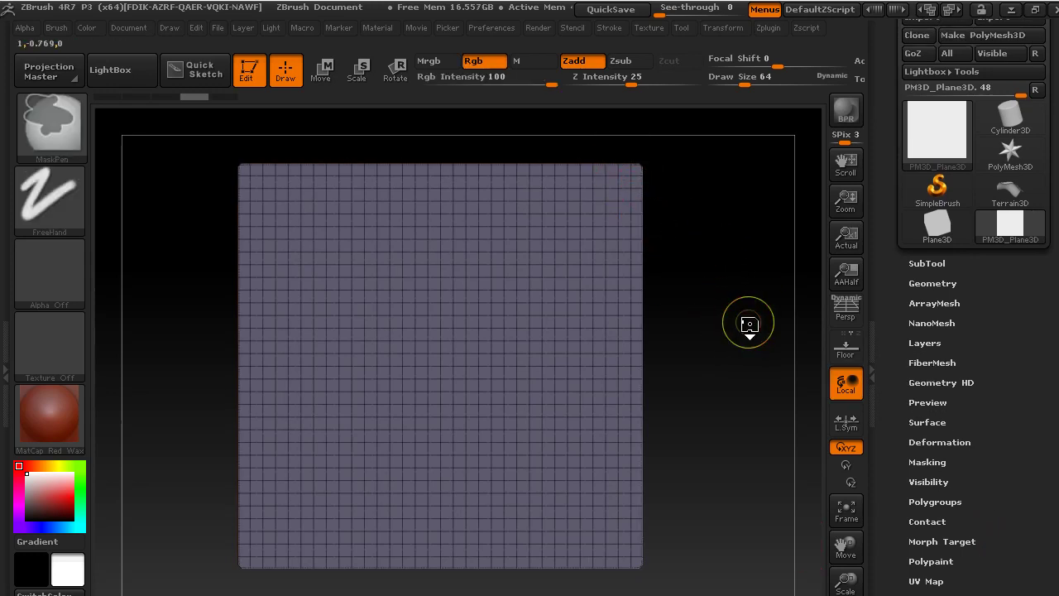
{"action": "left_click", "coordinate": [949, 282]}
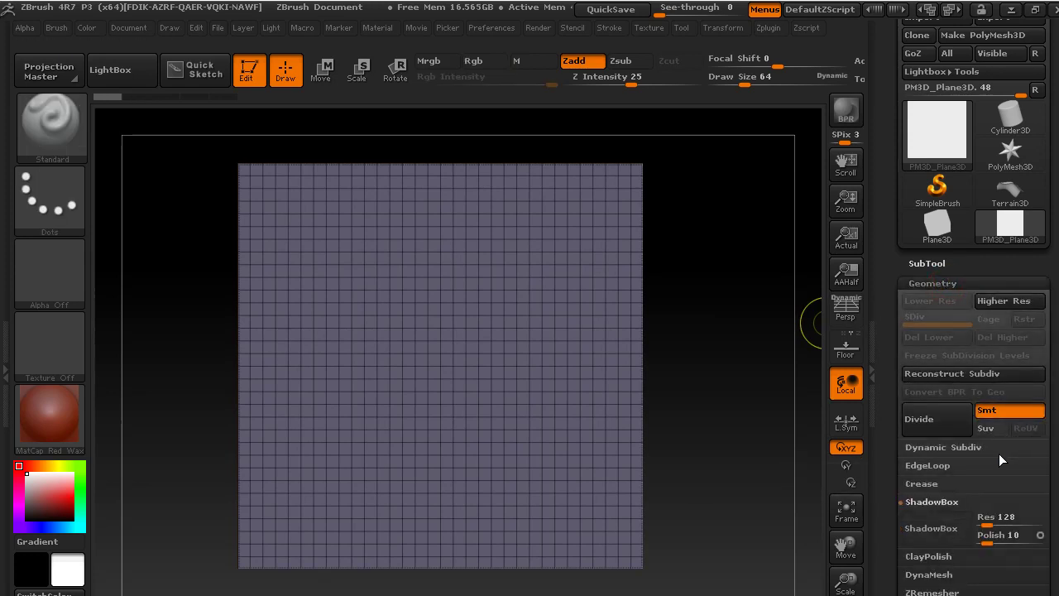
{"action": "left_click", "coordinate": [1002, 412]}
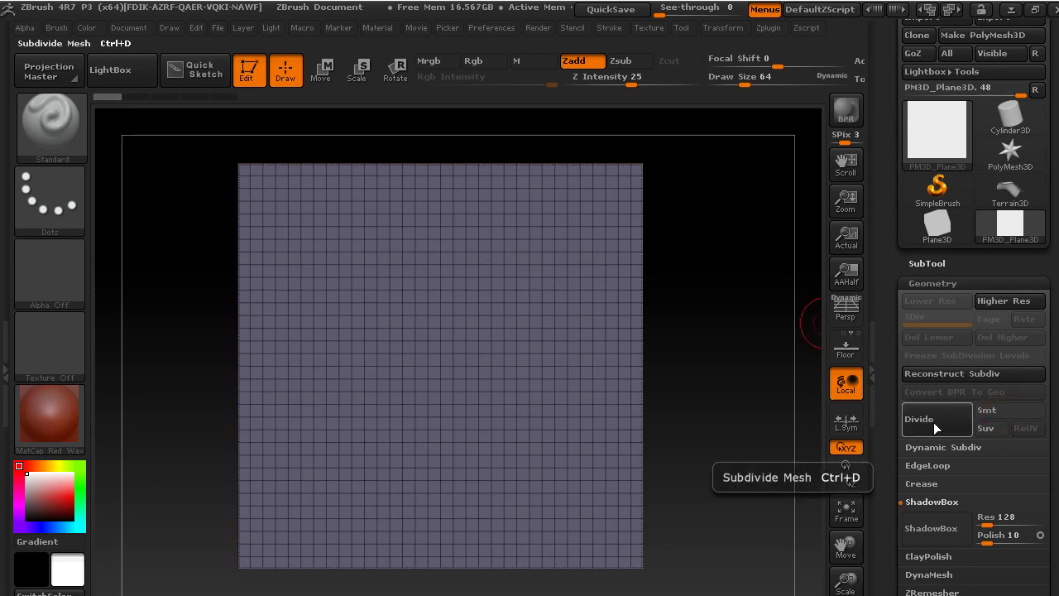
{"action": "left_click", "coordinate": [935, 427]}
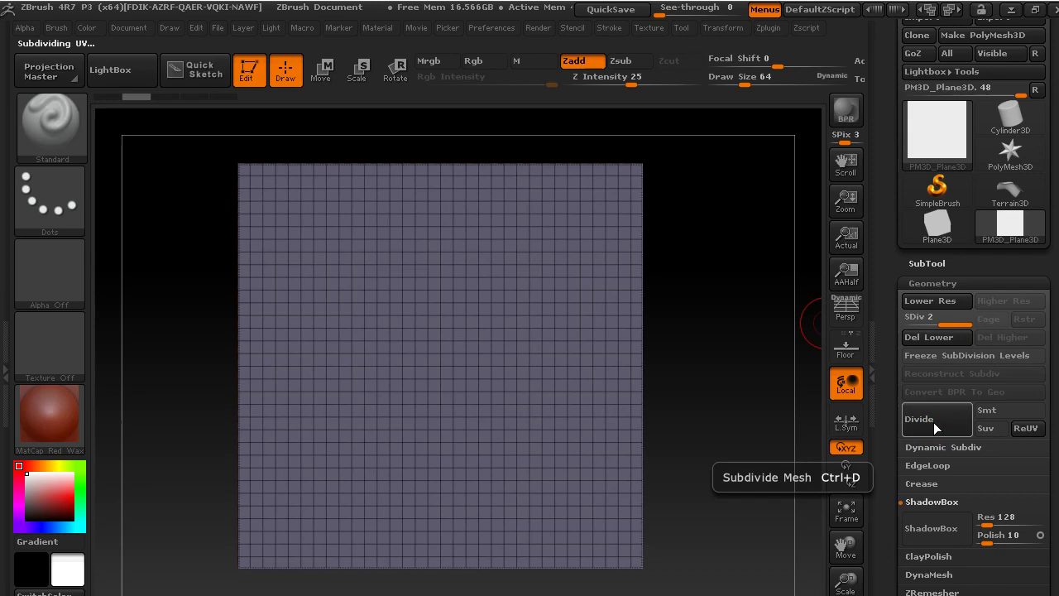
{"action": "left_click", "coordinate": [934, 425]}
{"action": "left_click", "coordinate": [934, 426]}
{"action": "left_click", "coordinate": [935, 425]}
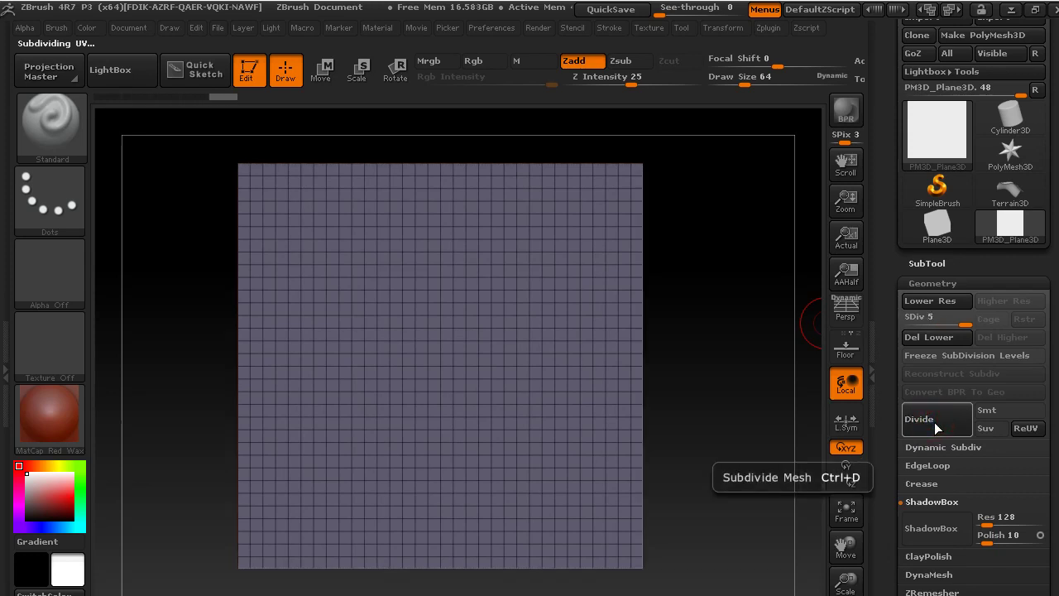
{"action": "left_click", "coordinate": [1017, 281]}
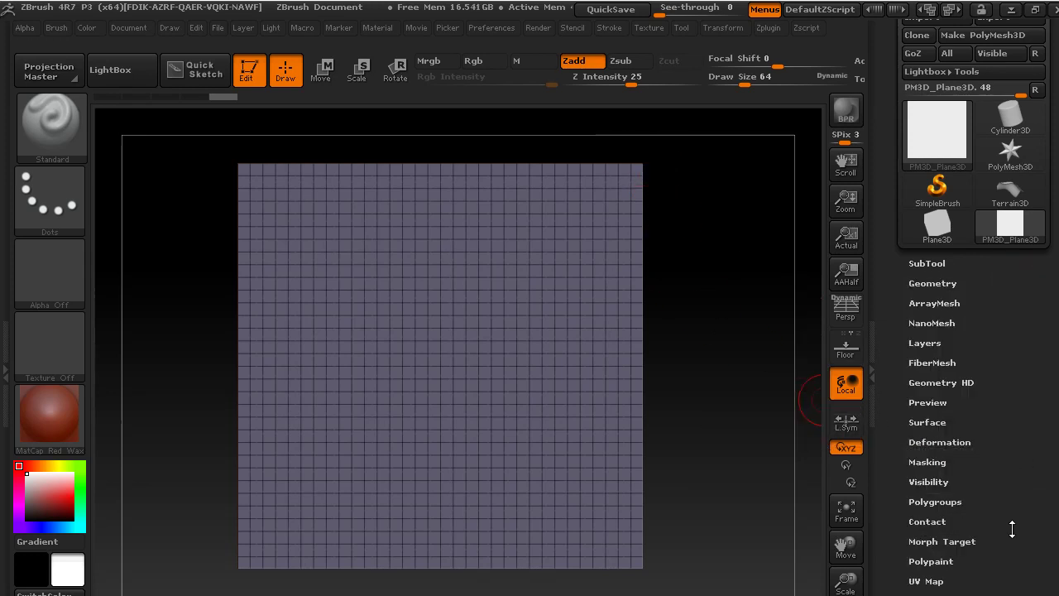
{"action": "left_click_drag", "start_coordinate": [1012, 528], "coordinate": [1016, 445]}
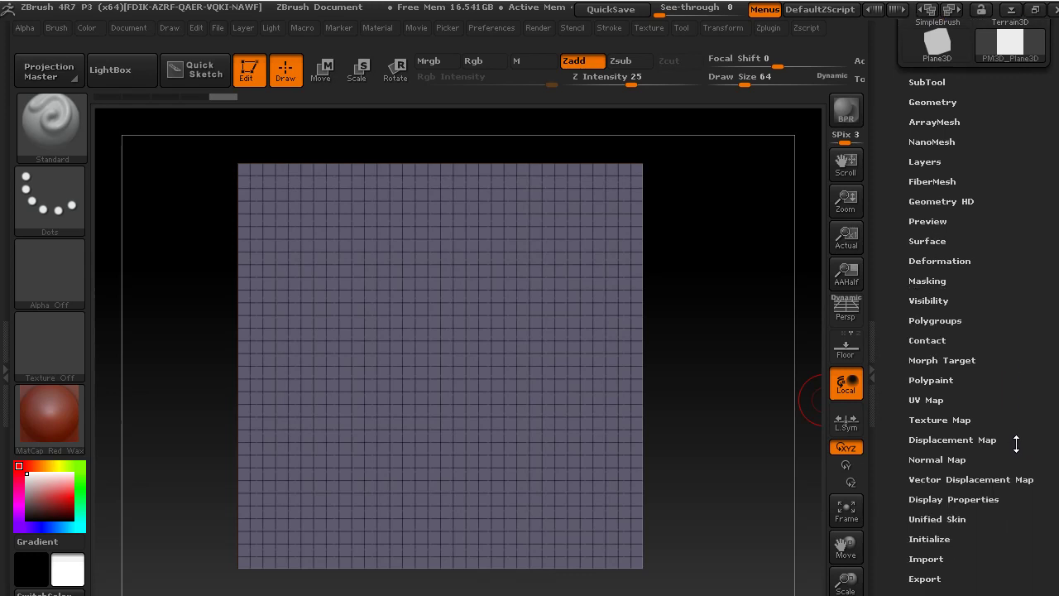
{"action": "left_click", "coordinate": [946, 400]}
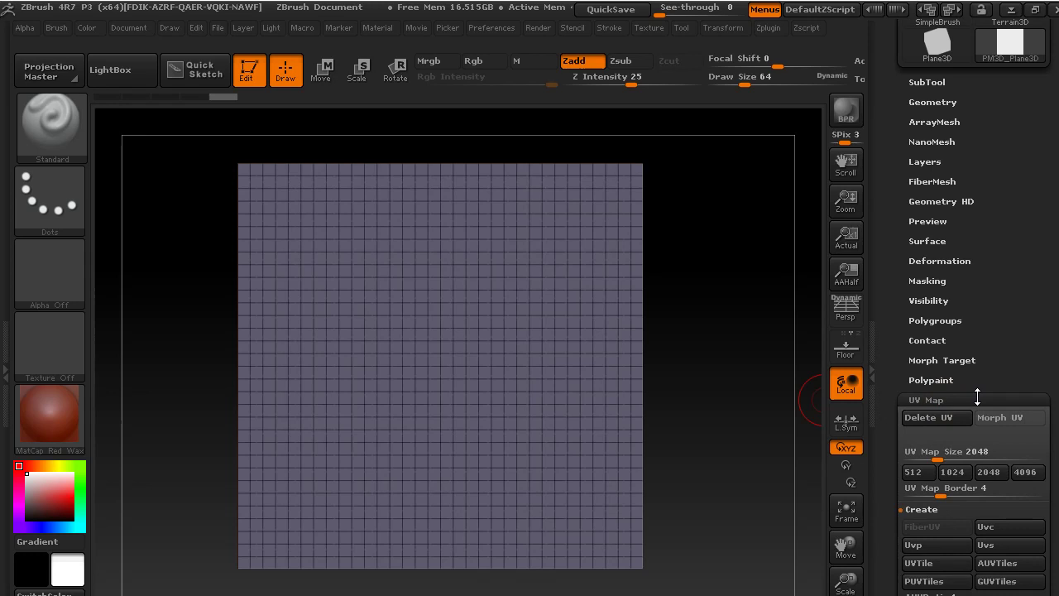
{"action": "scroll", "coordinate": [977, 397], "scroll_direction": "down", "scroll_amount": 5}
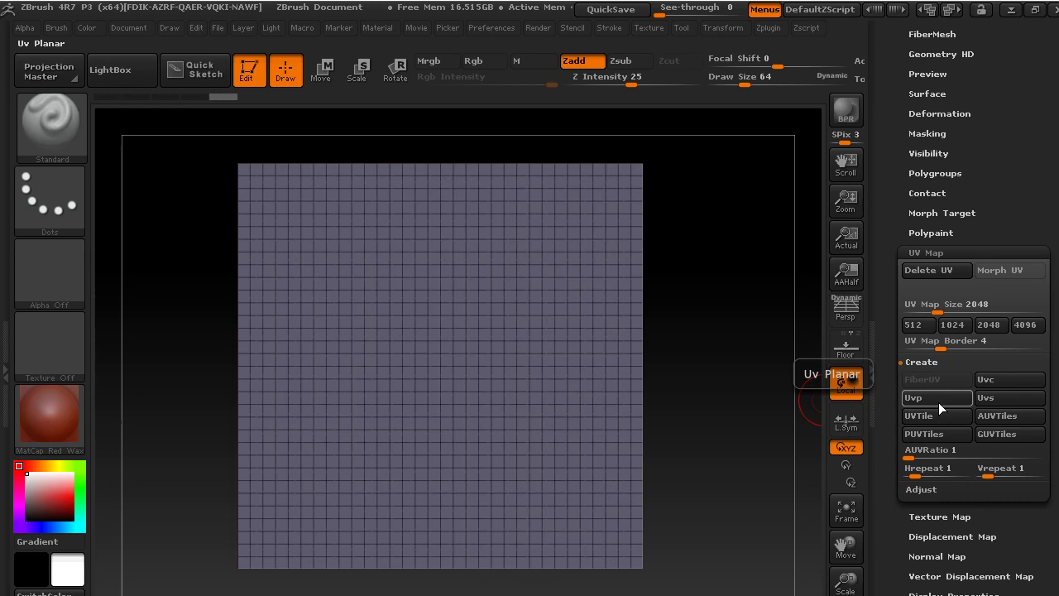
{"action": "left_click", "coordinate": [938, 398]}
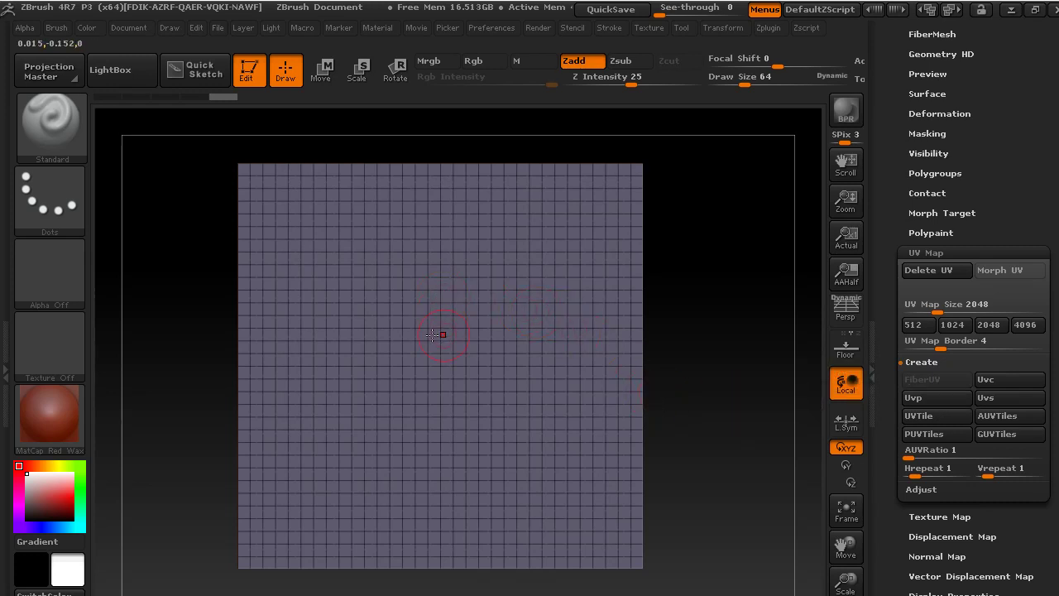
{"action": "left_click", "coordinate": [945, 402]}
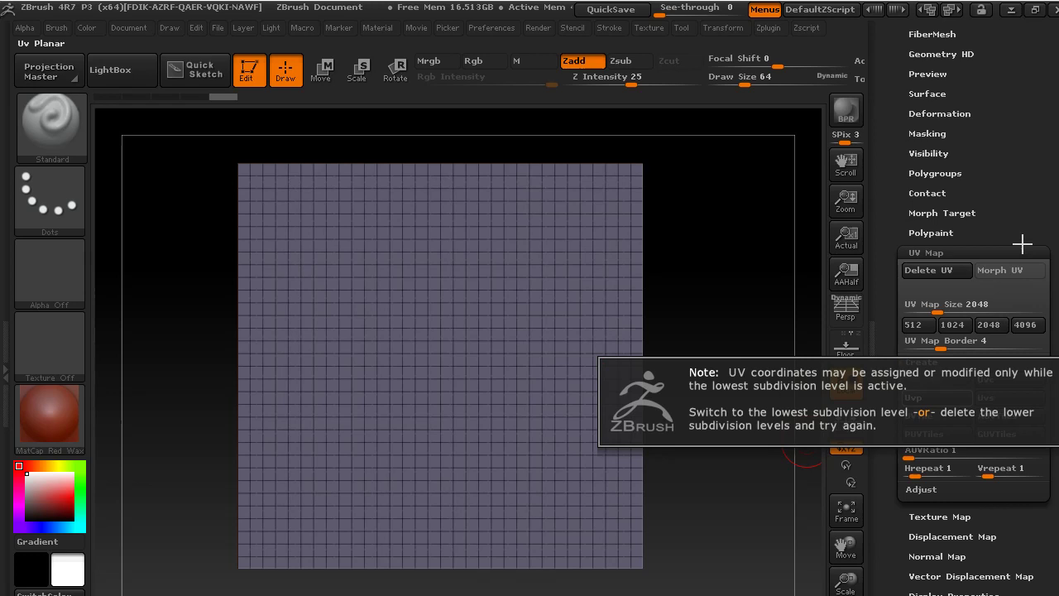
Drop the plane to SDiv 1 and apply planar UVs with Uvp
{"action": "left_click_drag", "start_coordinate": [1017, 249], "coordinate": [1012, 317]}
{"action": "scroll", "coordinate": [1013, 317], "scroll_direction": "up", "scroll_amount": 5}
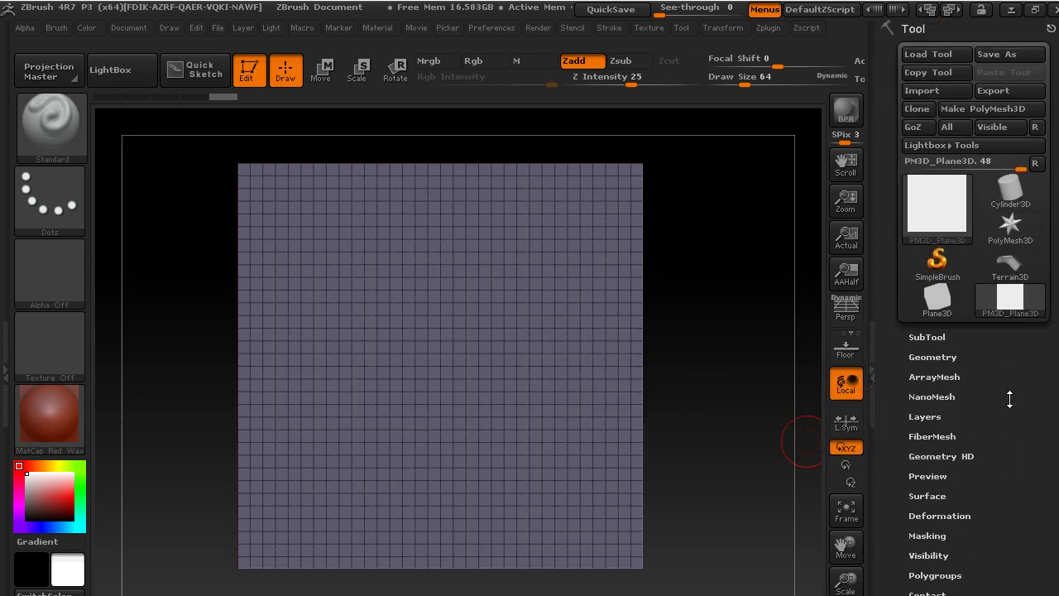
{"action": "left_click", "coordinate": [953, 329]}
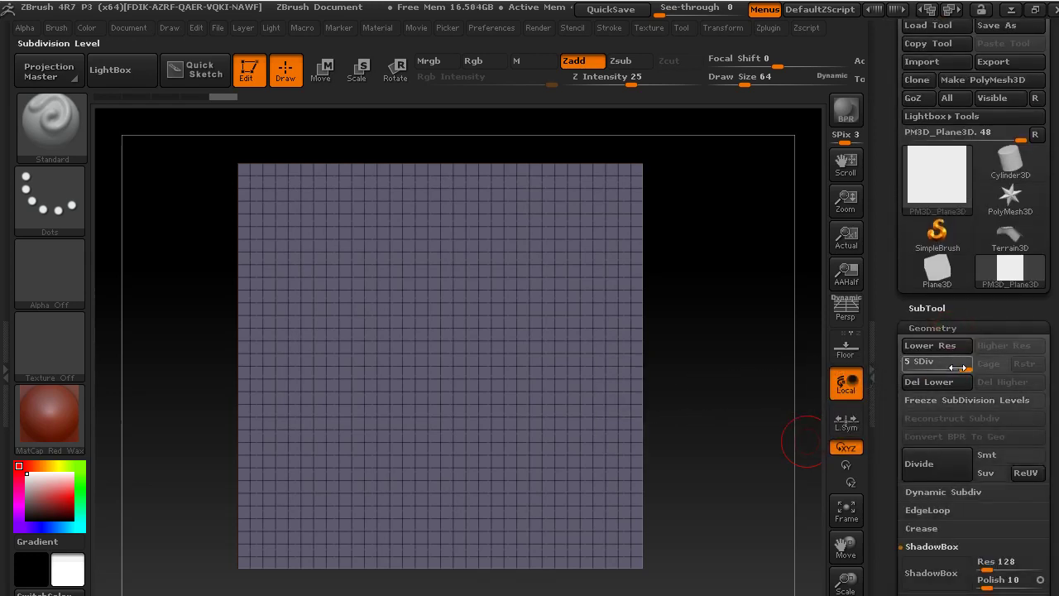
{"action": "left_click_drag", "start_coordinate": [965, 369], "coordinate": [882, 367]}
{"action": "scroll", "coordinate": [972, 328], "scroll_direction": "down", "scroll_amount": 10}
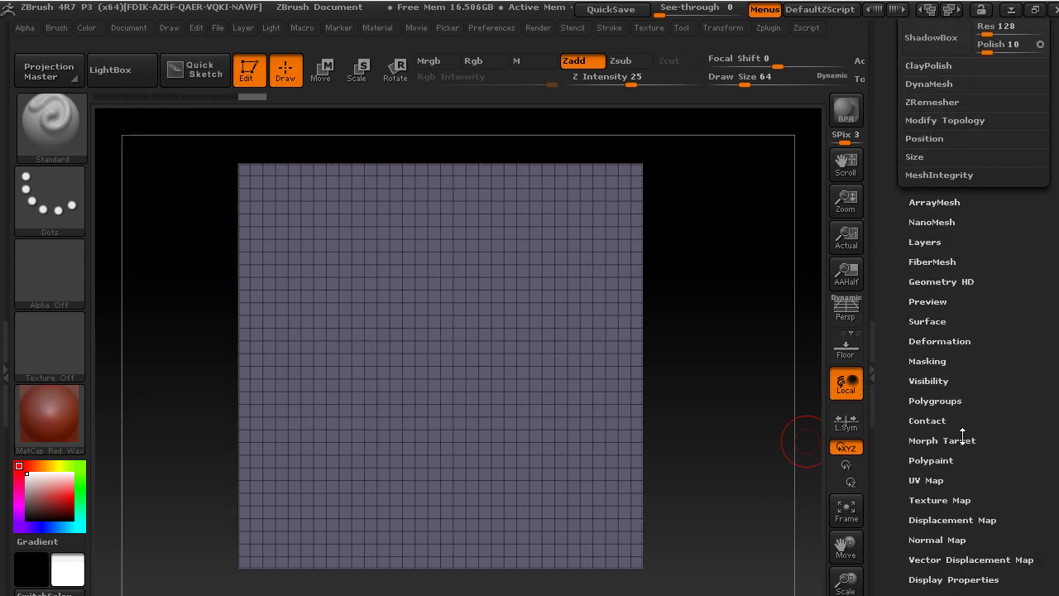
{"action": "left_click", "coordinate": [942, 477]}
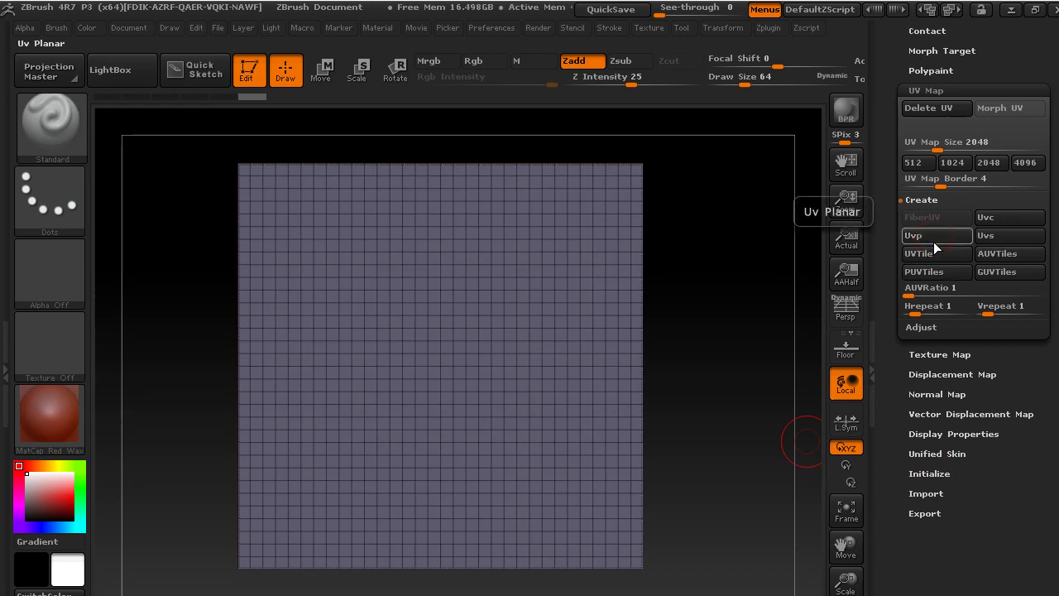
{"action": "left_click", "coordinate": [1017, 90]}
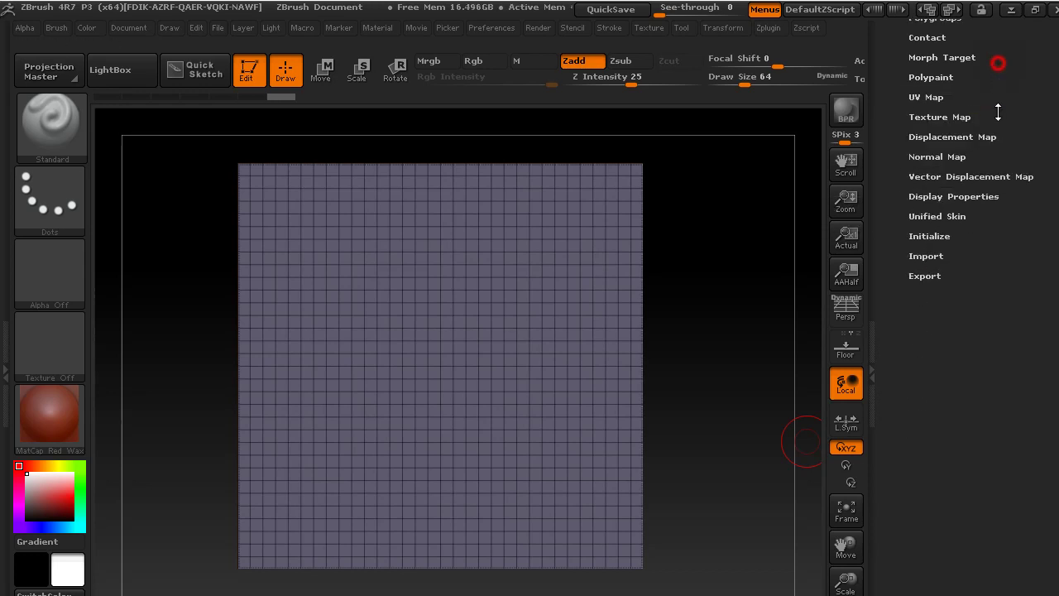
Raise the plane back to subdivision level 5 in Tool > Geometry
{"action": "left_click_drag", "start_coordinate": [998, 112], "coordinate": [951, 314]}
{"action": "left_click", "coordinate": [943, 356]}
{"action": "left_click", "coordinate": [966, 339]}
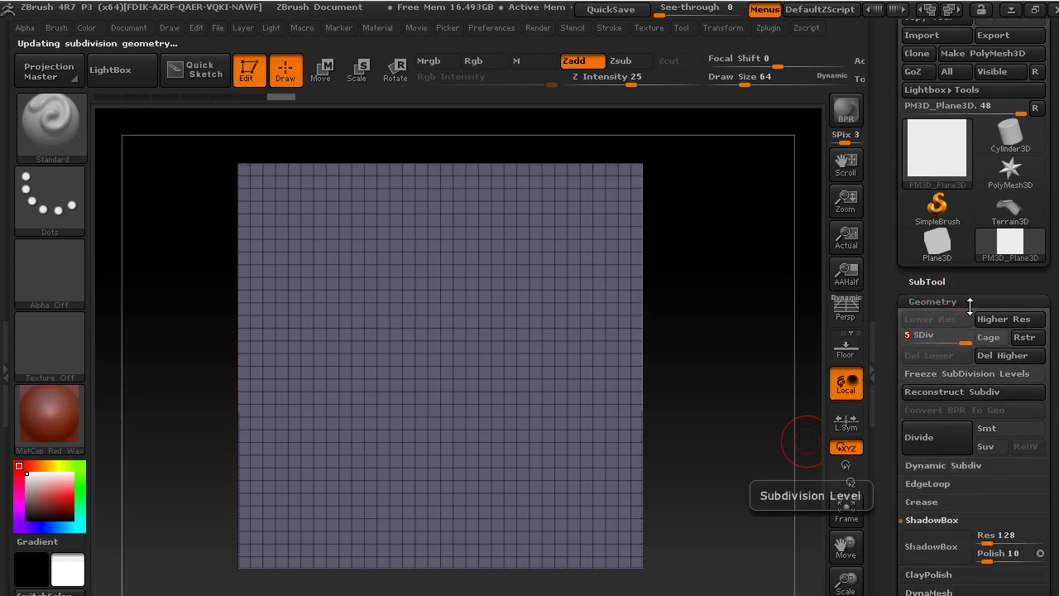
{"action": "left_click", "coordinate": [969, 303]}
{"action": "left_click_drag", "start_coordinate": [989, 423], "coordinate": [997, 331]}
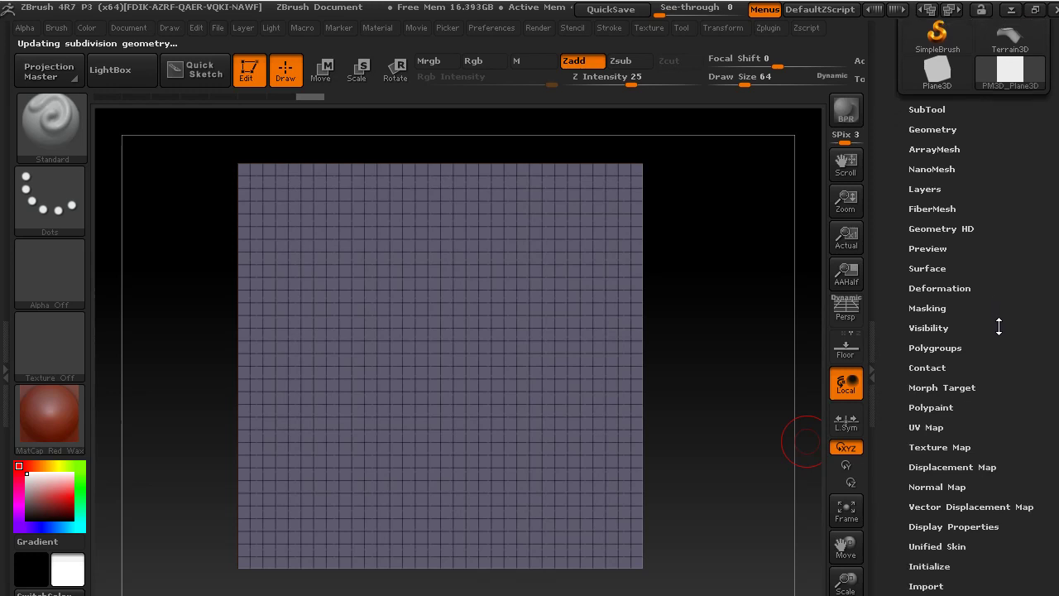
Create a new blank white texture on the plane in Texture Map
{"action": "left_click", "coordinate": [976, 447]}
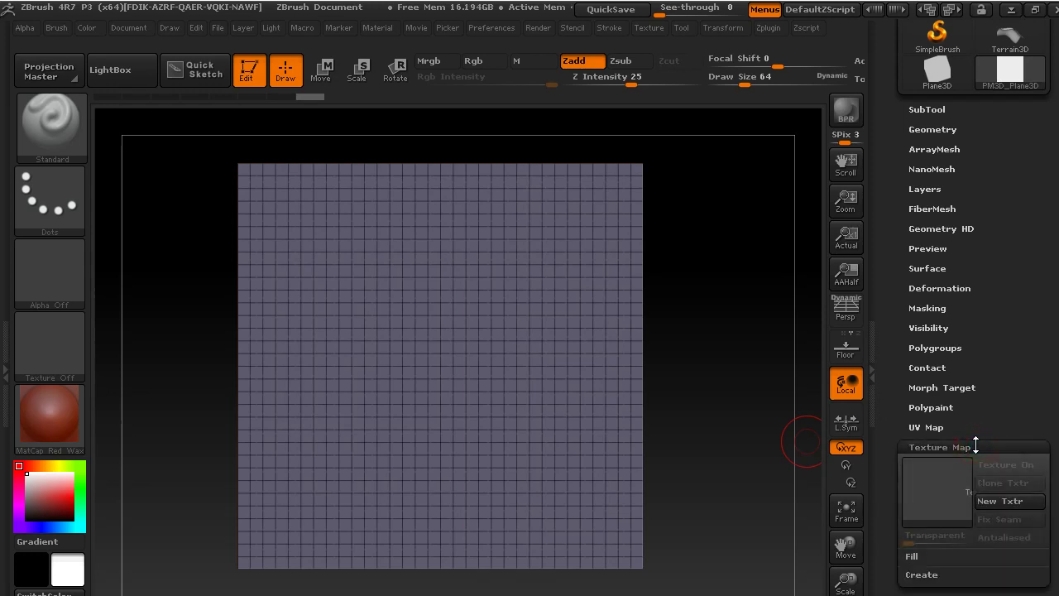
{"action": "left_click_drag", "start_coordinate": [999, 444], "coordinate": [1004, 364]}
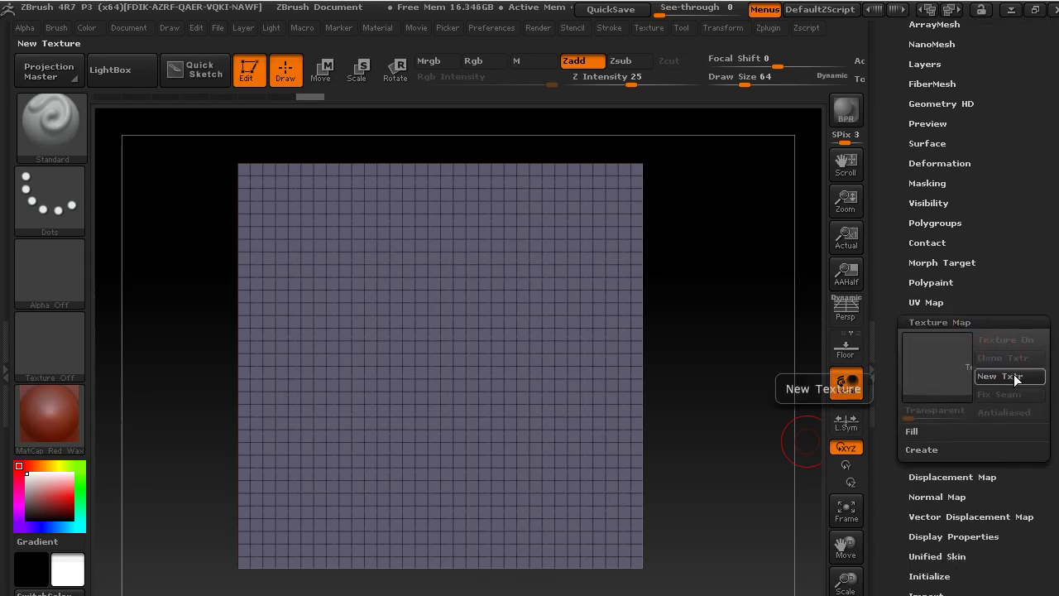
{"action": "left_click", "coordinate": [1010, 377]}
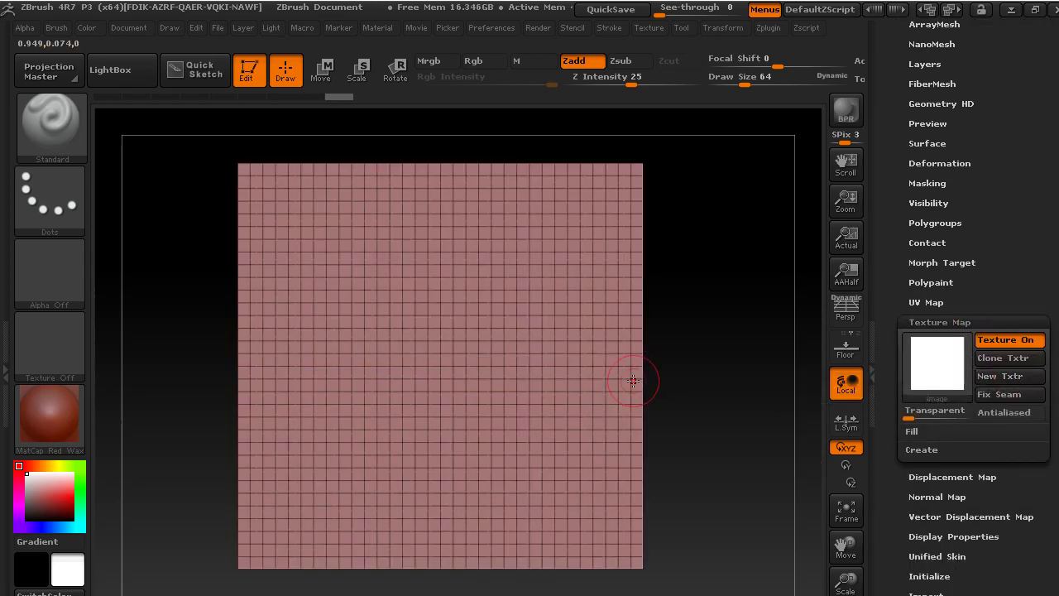
Import tutorialExport.png from the Desktop displacement folder as the plane's texture
{"action": "left_click", "coordinate": [951, 382]}
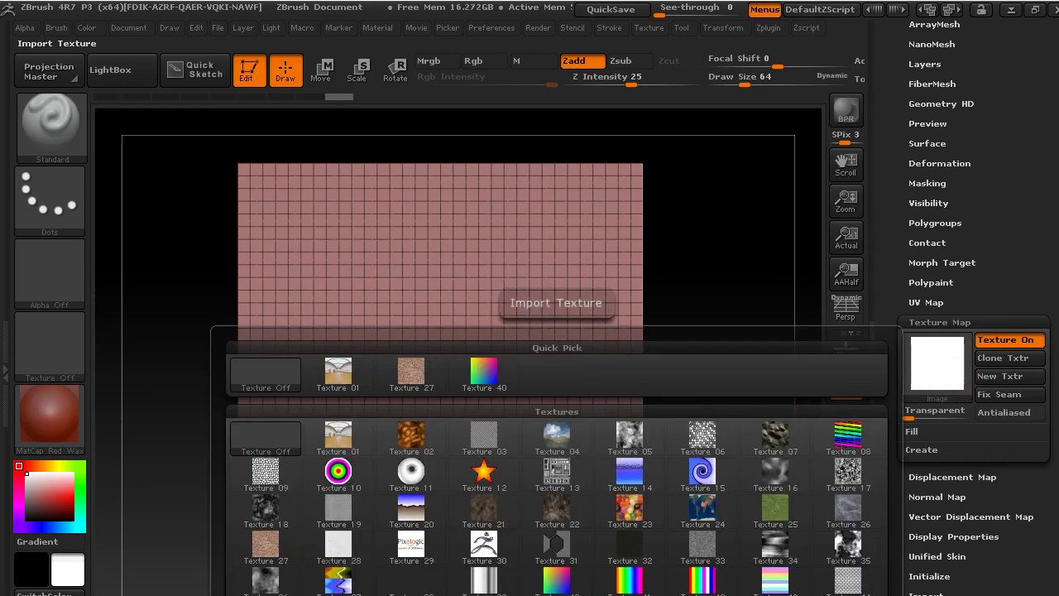
{"action": "mouse_move", "coordinate": [267, 581]}
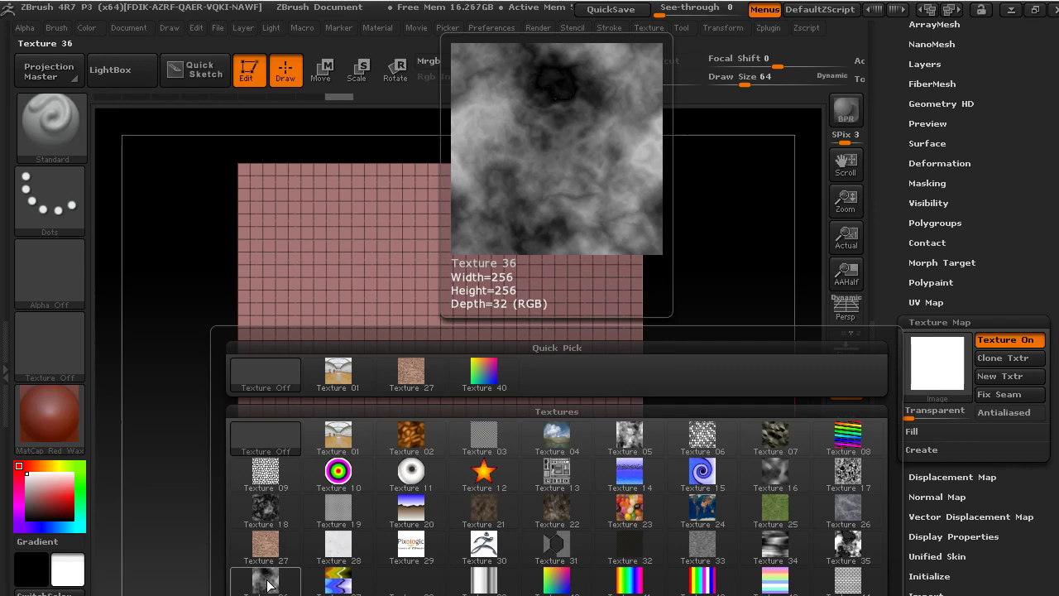
{"action": "left_click", "coordinate": [262, 593]}
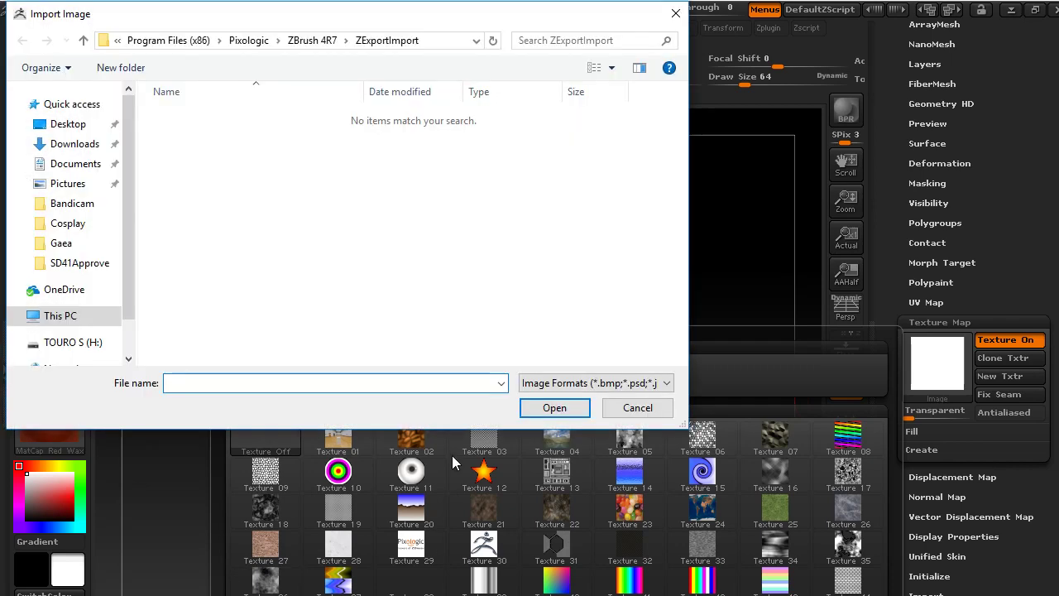
{"action": "left_click", "coordinate": [70, 124]}
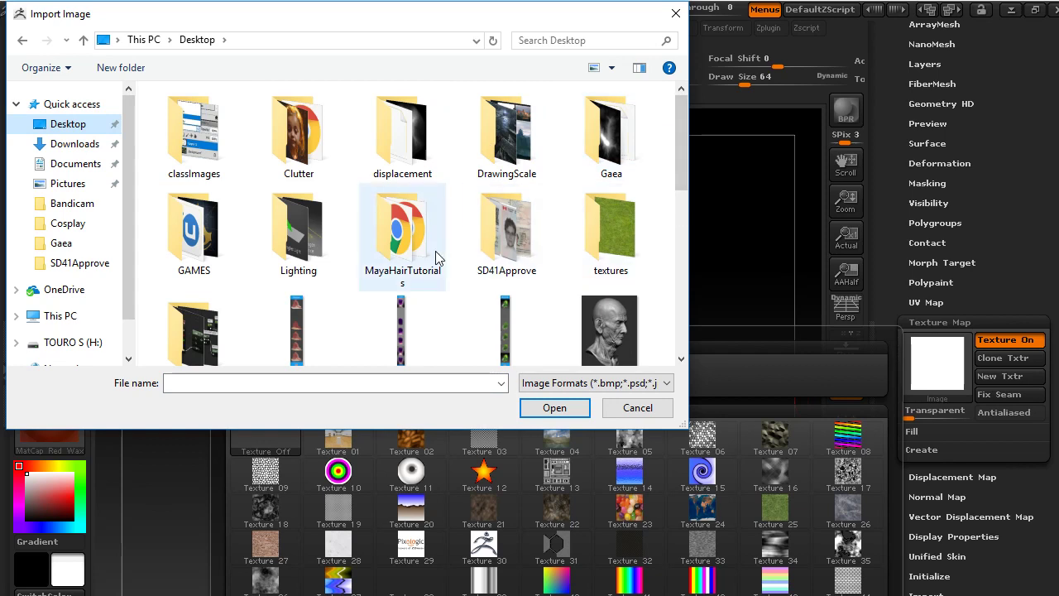
{"action": "double_click", "coordinate": [389, 129]}
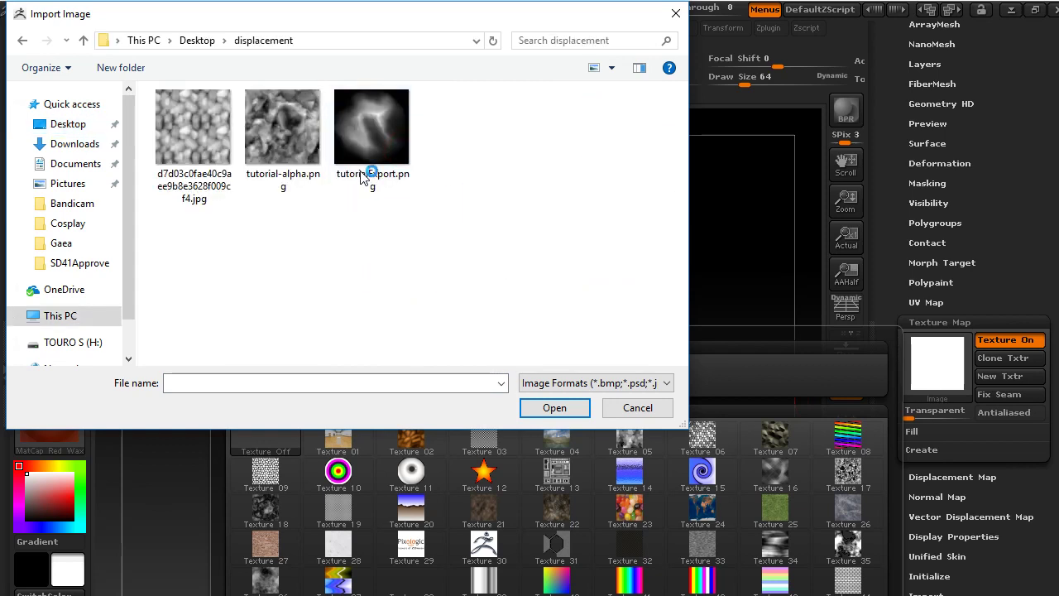
{"action": "left_click", "coordinate": [384, 126]}
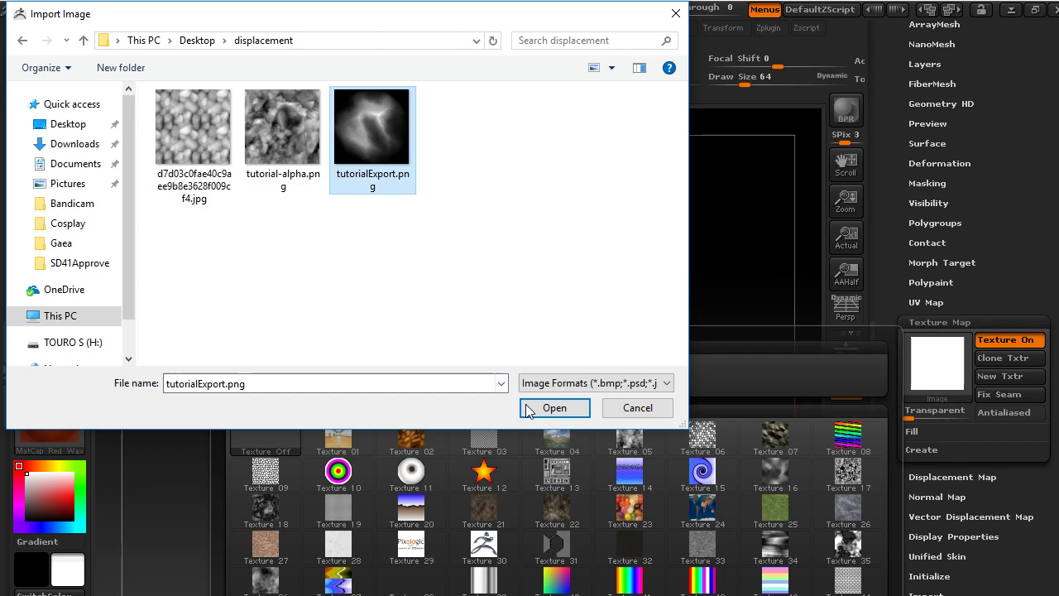
{"action": "left_click", "coordinate": [552, 407]}
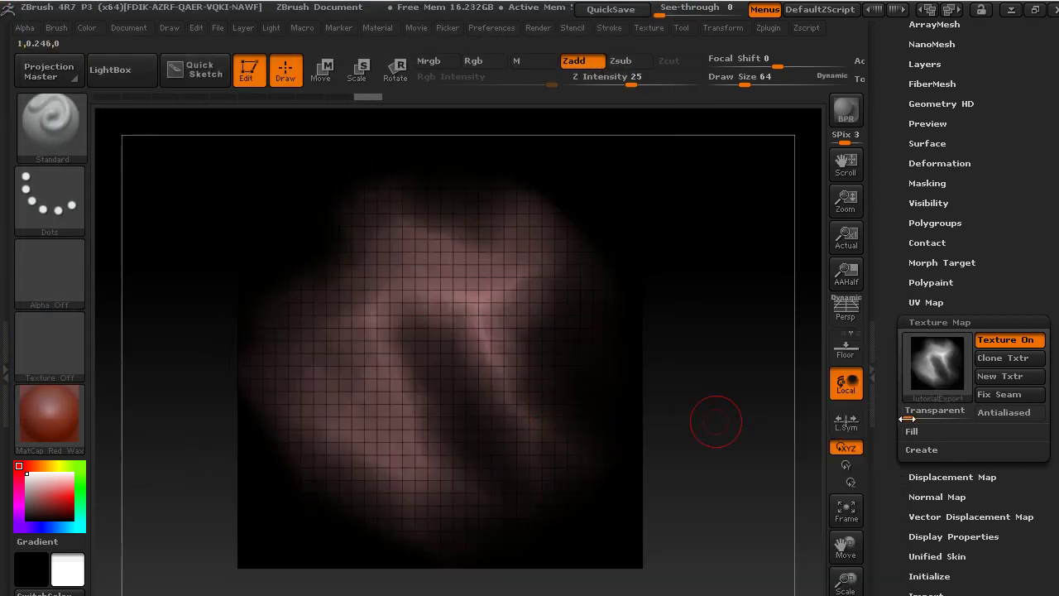
Mask the plane by texture intensity, then turn off Texture On so only the mask shows
{"action": "left_click", "coordinate": [979, 322]}
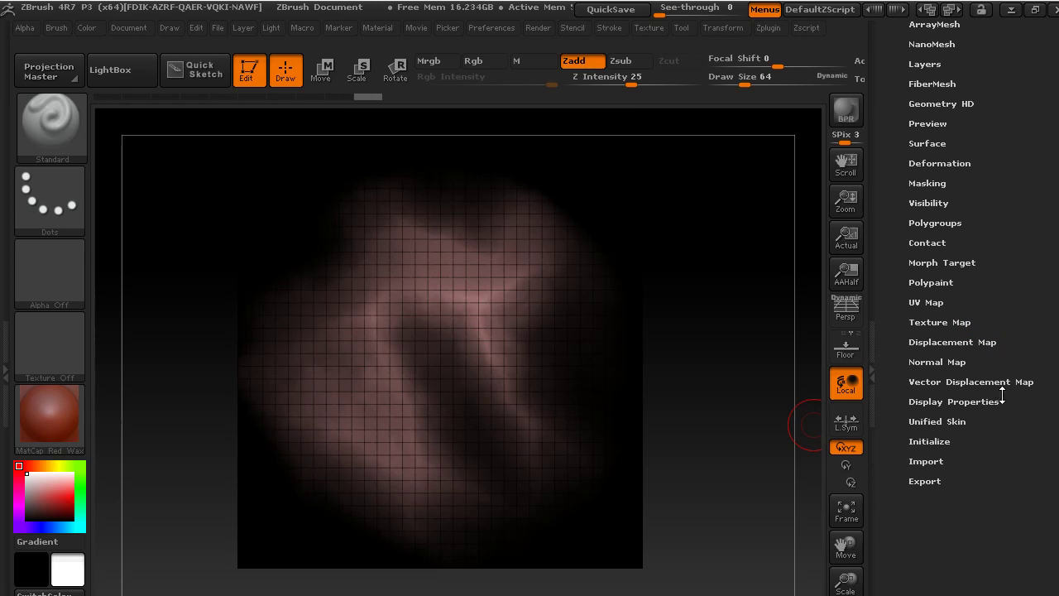
{"action": "left_click", "coordinate": [951, 183]}
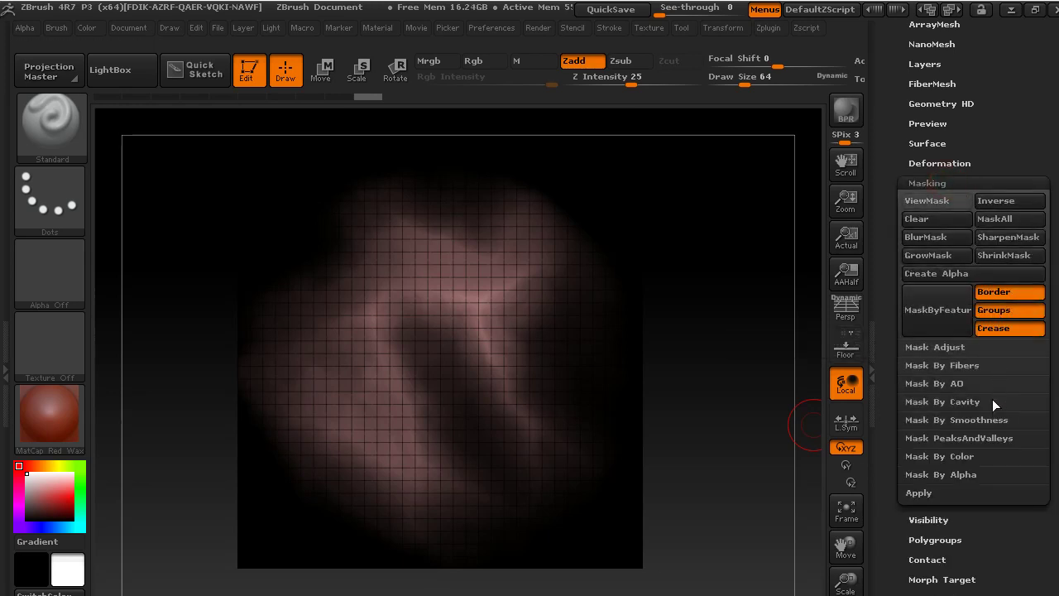
{"action": "left_click", "coordinate": [974, 455]}
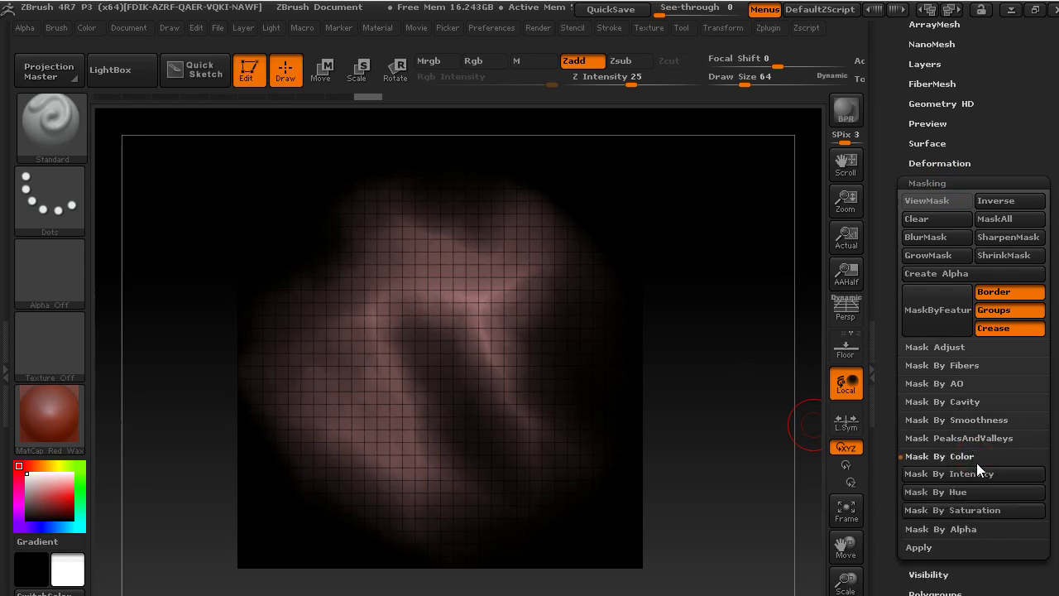
{"action": "left_click", "coordinate": [977, 474]}
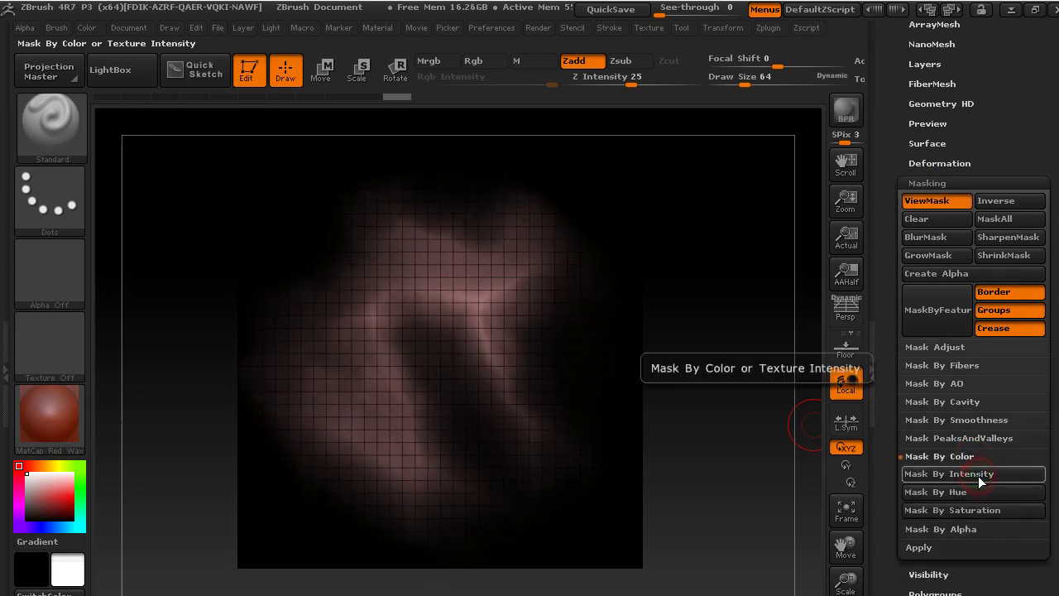
{"action": "left_click", "coordinate": [976, 183]}
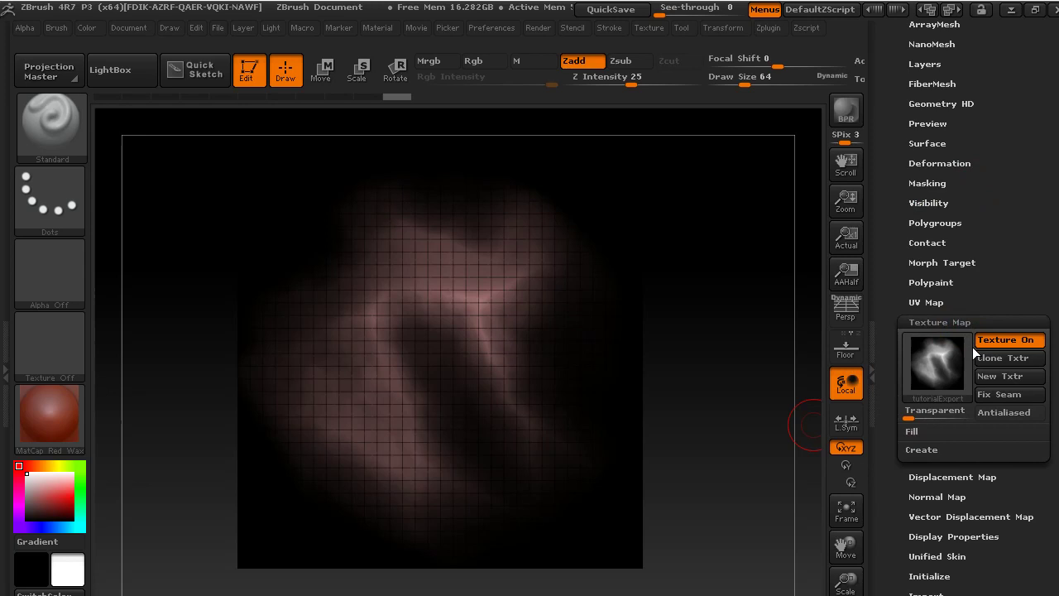
{"action": "left_click", "coordinate": [1002, 340]}
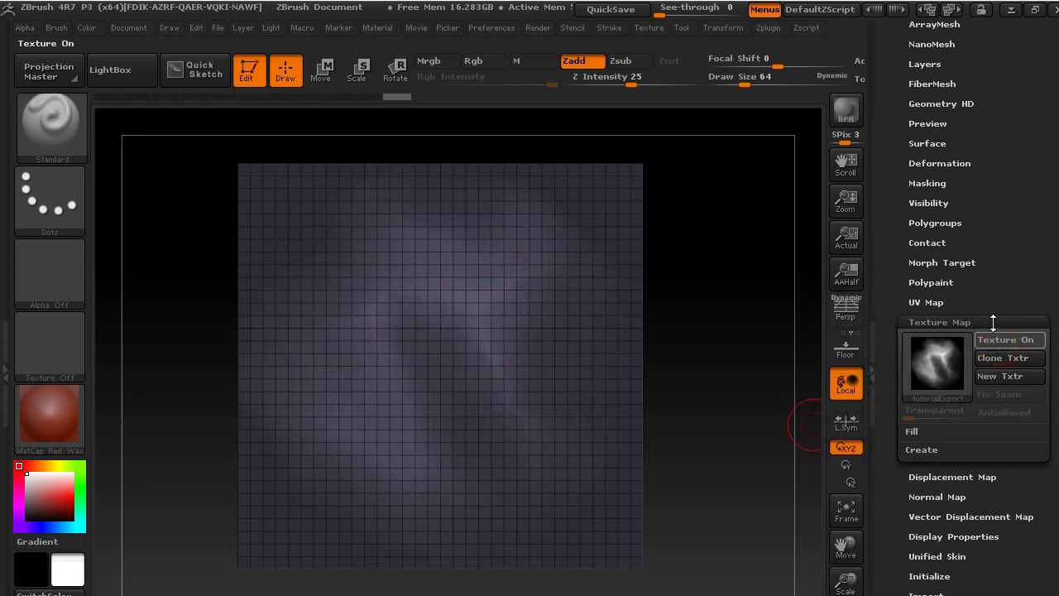
{"action": "left_click", "coordinate": [993, 321]}
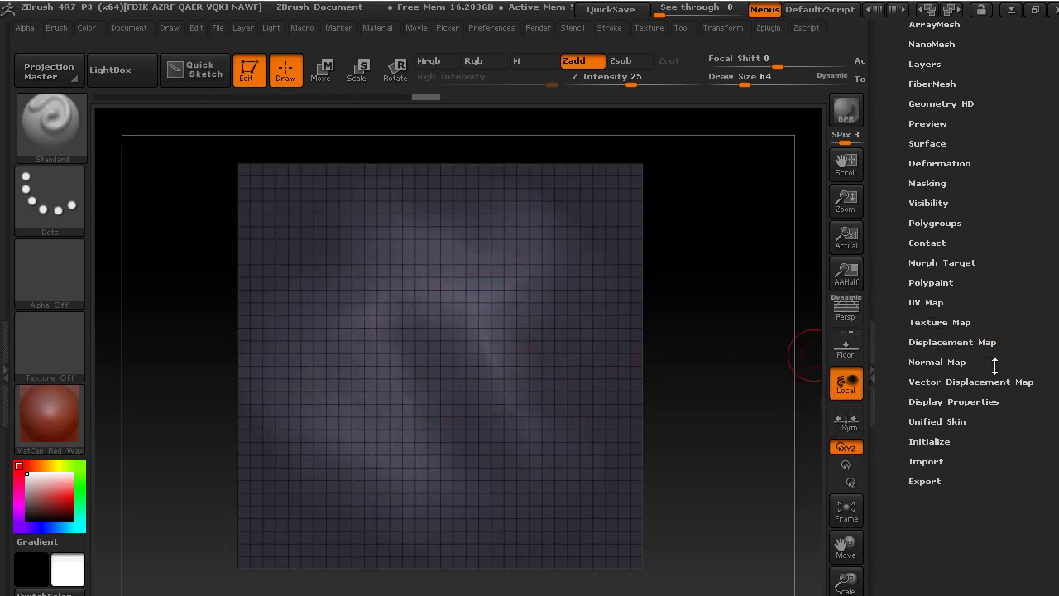
Open Tool > Deformation and toggle the Inflate deformer's x/y/z axis settings for the masked plane
{"action": "scroll", "coordinate": [1036, 272], "scroll_direction": "up", "scroll_amount": 3}
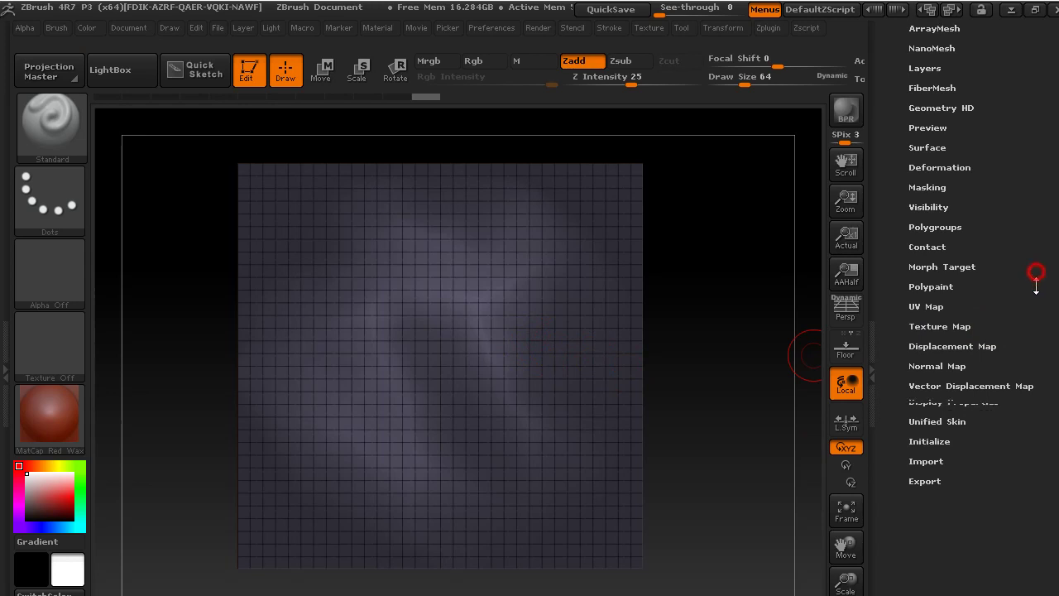
{"action": "left_click", "coordinate": [979, 216]}
{"action": "scroll", "coordinate": [1042, 315], "scroll_direction": "down", "scroll_amount": 5}
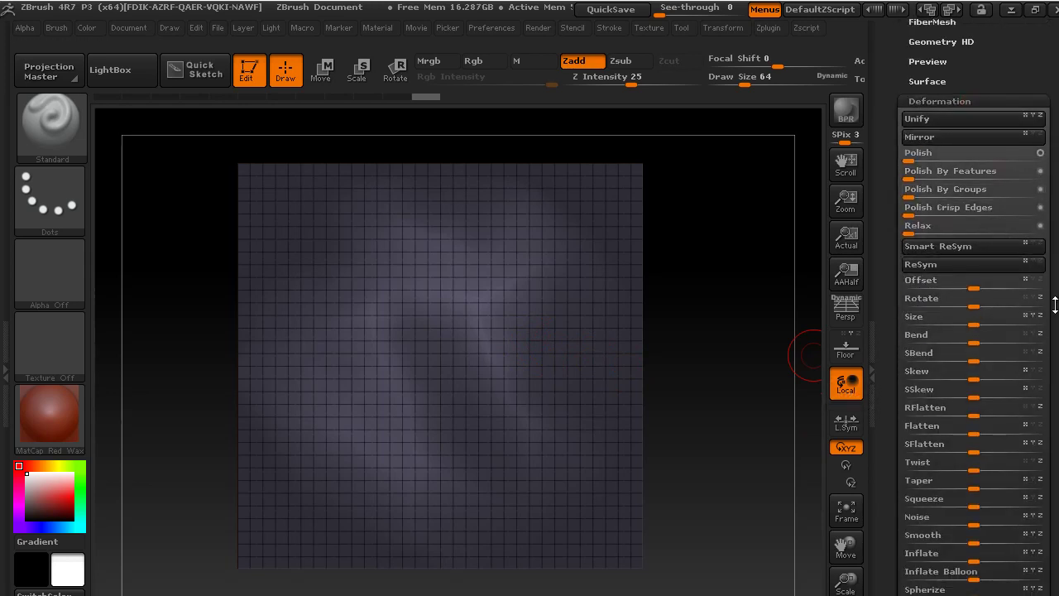
{"action": "scroll", "coordinate": [1056, 304], "scroll_direction": "down", "scroll_amount": 5}
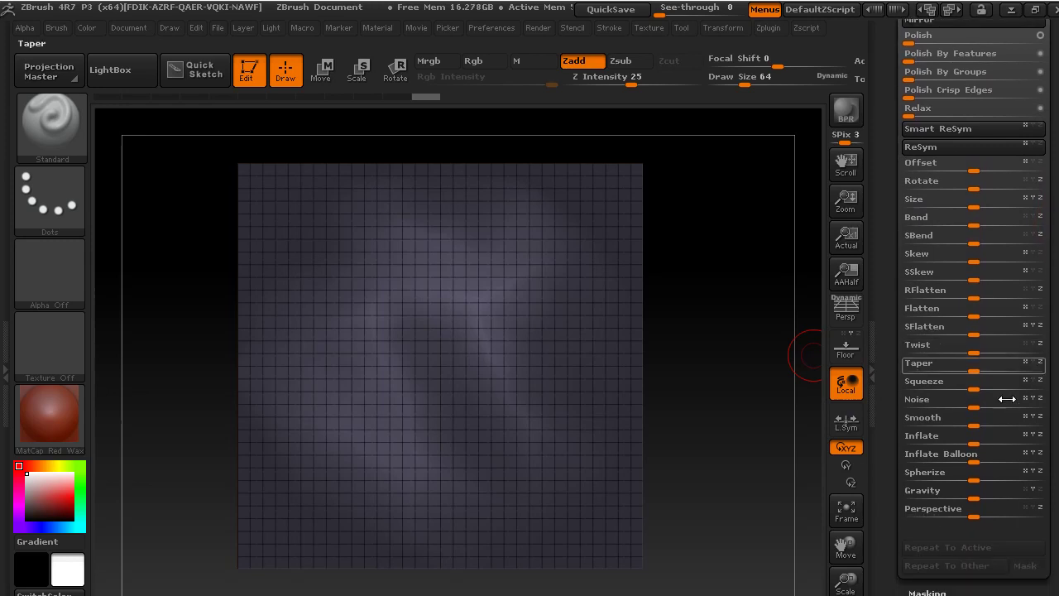
{"action": "left_click", "coordinate": [1030, 438]}
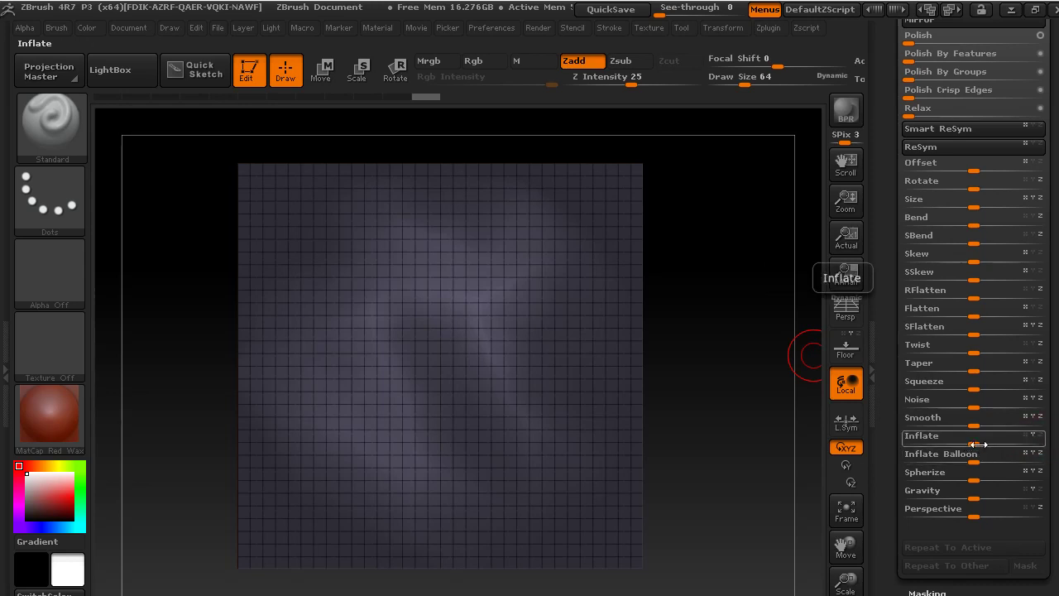
{"action": "left_click", "coordinate": [930, 438]}
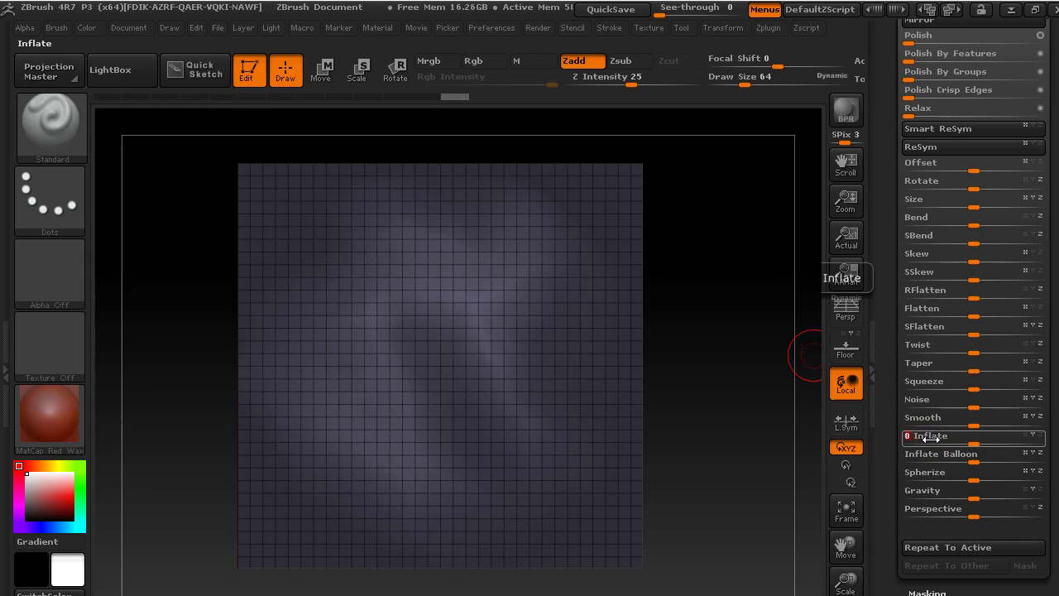
{"action": "mouse_move", "coordinate": [711, 416]}
{"action": "left_mouse_down"}
{"action": "mouse_move", "coordinate": [714, 220]}
{"action": "mouse_move", "coordinate": [709, 593]}
{"action": "mouse_move", "coordinate": [720, 454]}
{"action": "mouse_move", "coordinate": [692, 430]}
{"action": "mouse_move", "coordinate": [720, 430]}
{"action": "mouse_move", "coordinate": [736, 447]}
{"action": "mouse_move", "coordinate": [727, 342]}
{"action": "mouse_move", "coordinate": [700, 253]}
{"action": "mouse_move", "coordinate": [683, 259]}
{"action": "mouse_move", "coordinate": [703, 437]}
{"action": "left_mouse_up"}
Hide the polyframe with Shift+F and try Inflate values of 40 and then 48 on the masked plane
{"action": "key", "text": "shift+f"}
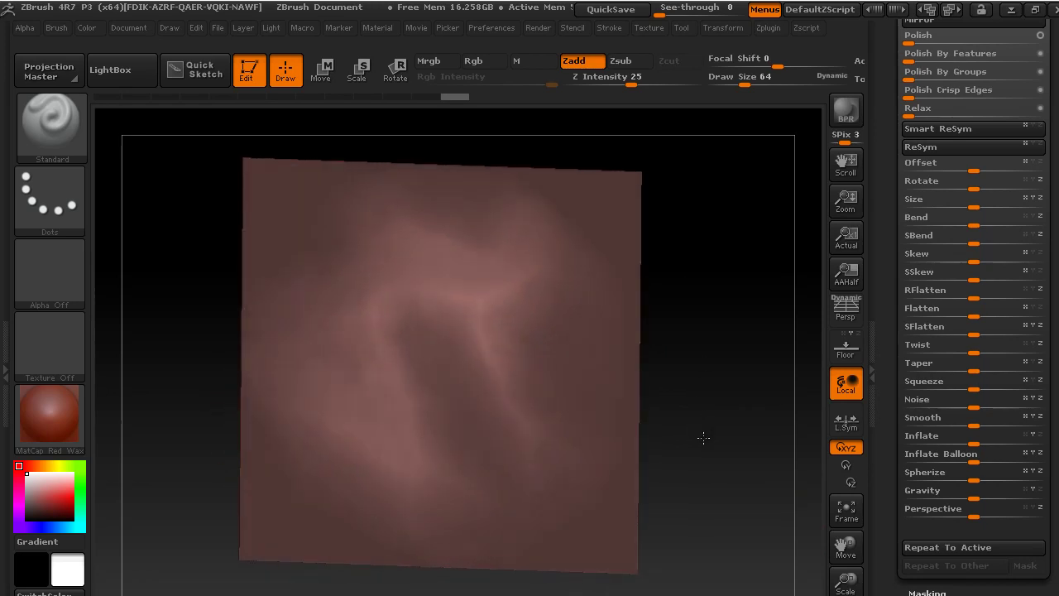
{"action": "key", "text": "ctrl"}
{"action": "key", "text": "ctrl"}
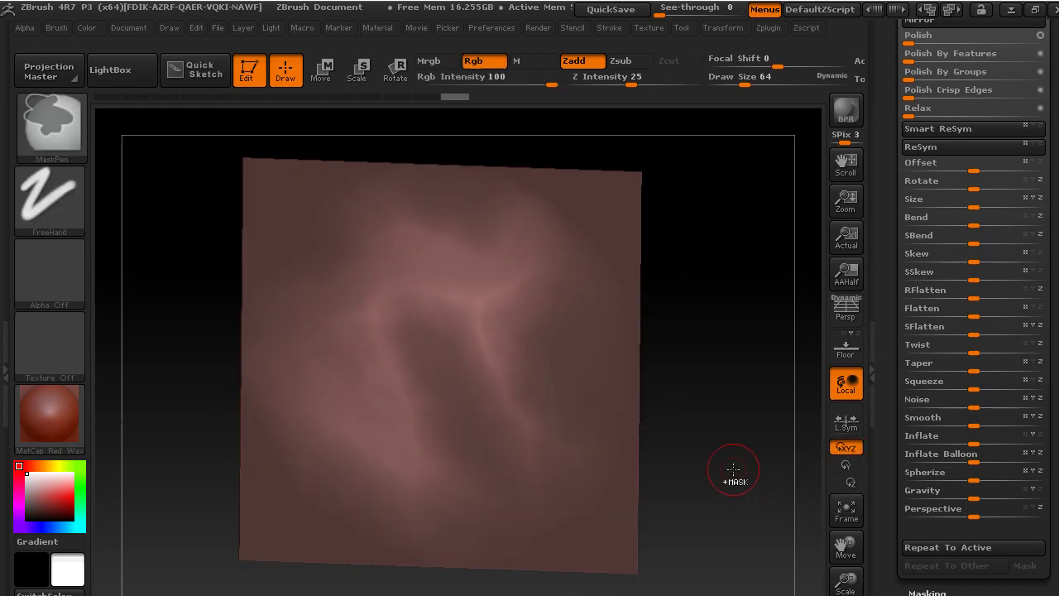
{"action": "left_click_drag", "start_coordinate": [733, 447], "coordinate": [744, 453], "text": "shift"}
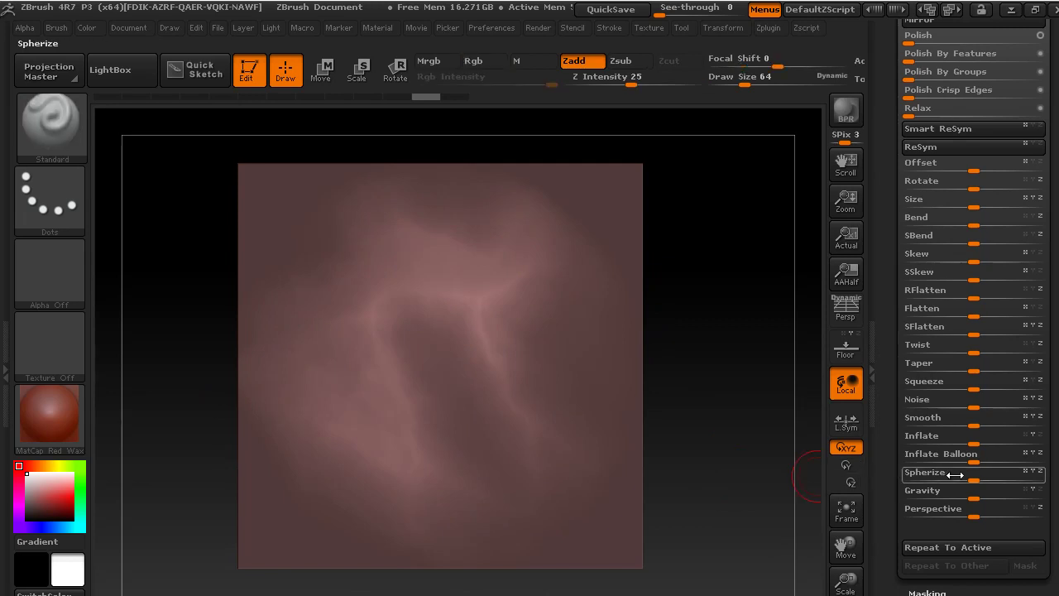
{"action": "left_click_drag", "start_coordinate": [973, 444], "coordinate": [1033, 445]}
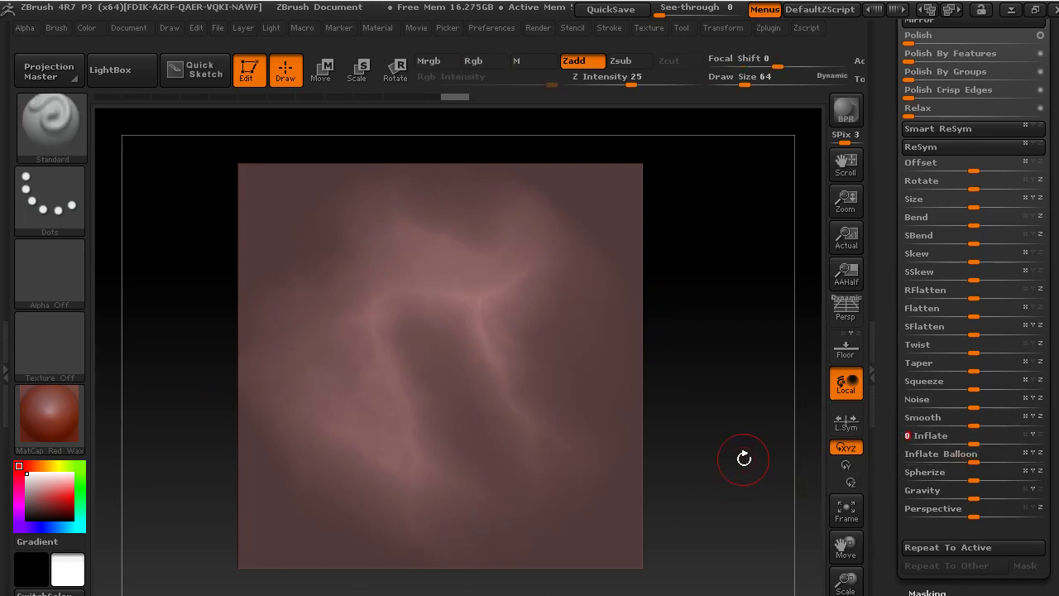
{"action": "key", "text": "ctrl"}
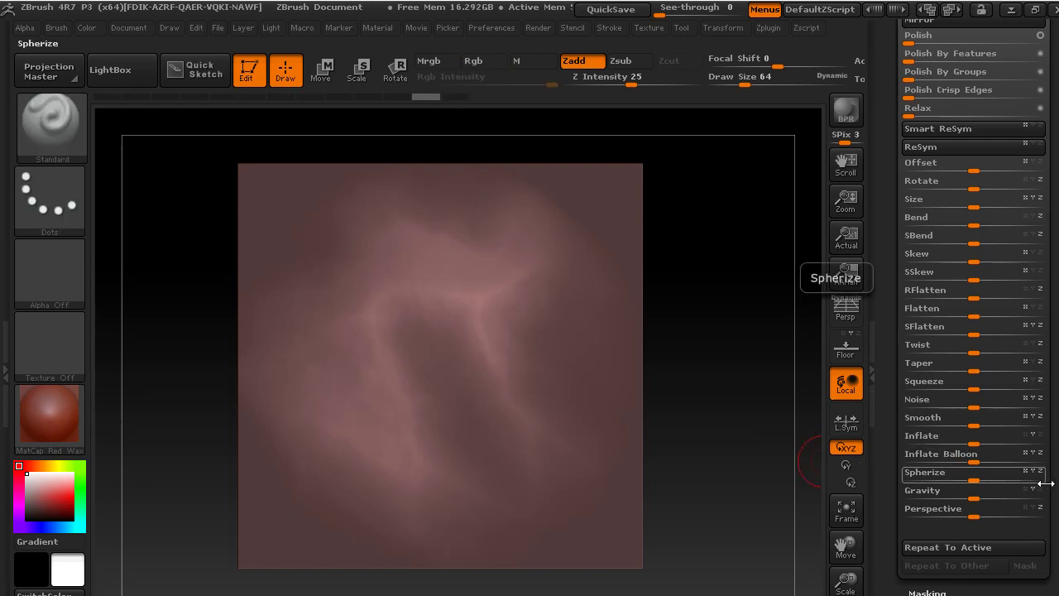
{"action": "left_click", "coordinate": [1039, 439]}
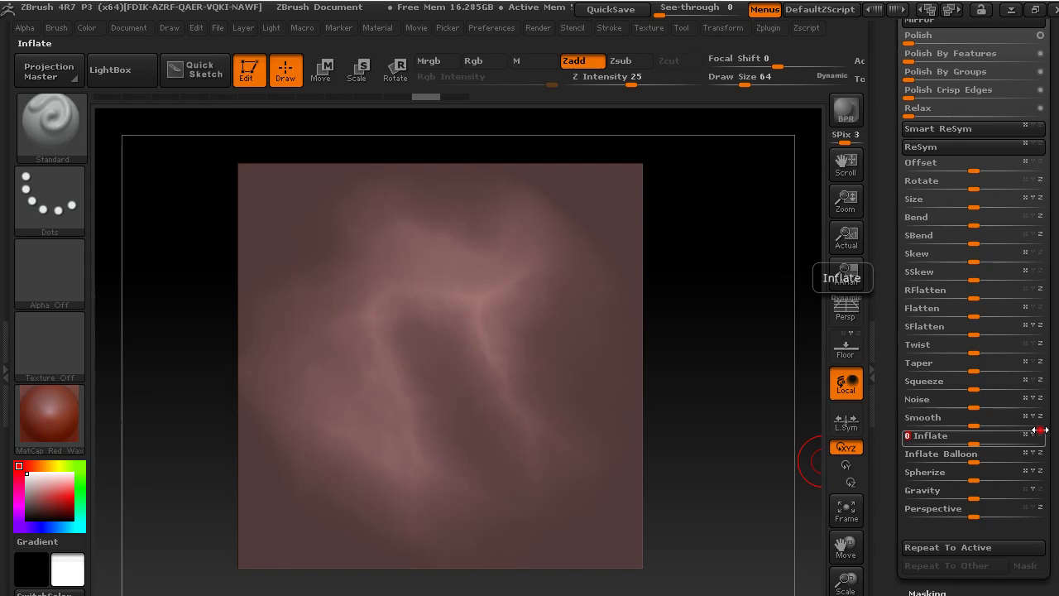
{"action": "left_click_drag", "start_coordinate": [976, 442], "coordinate": [1014, 444]}
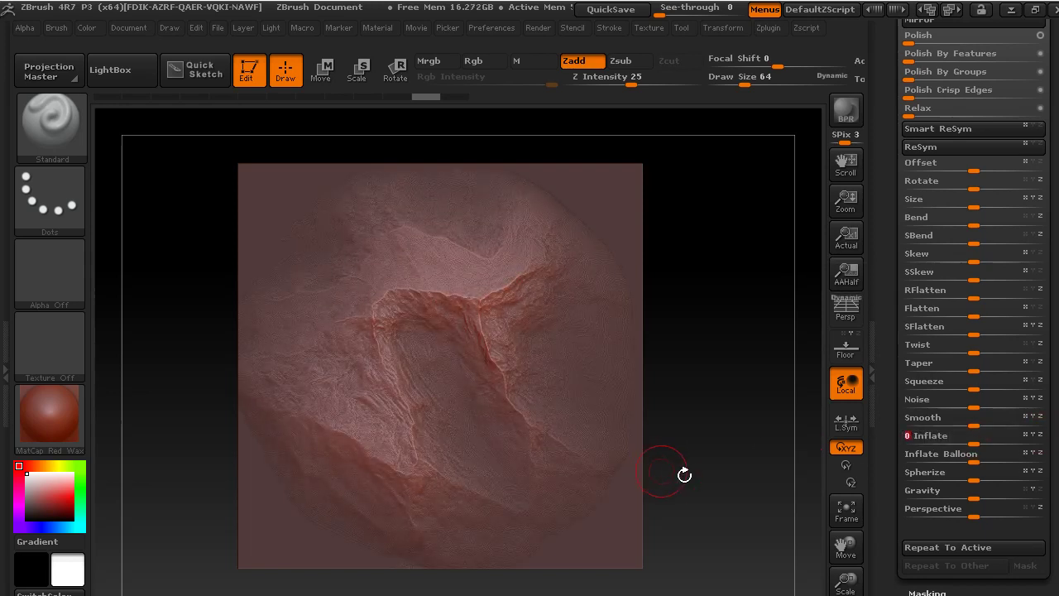
{"action": "left_click_drag", "start_coordinate": [683, 473], "coordinate": [810, 462]}
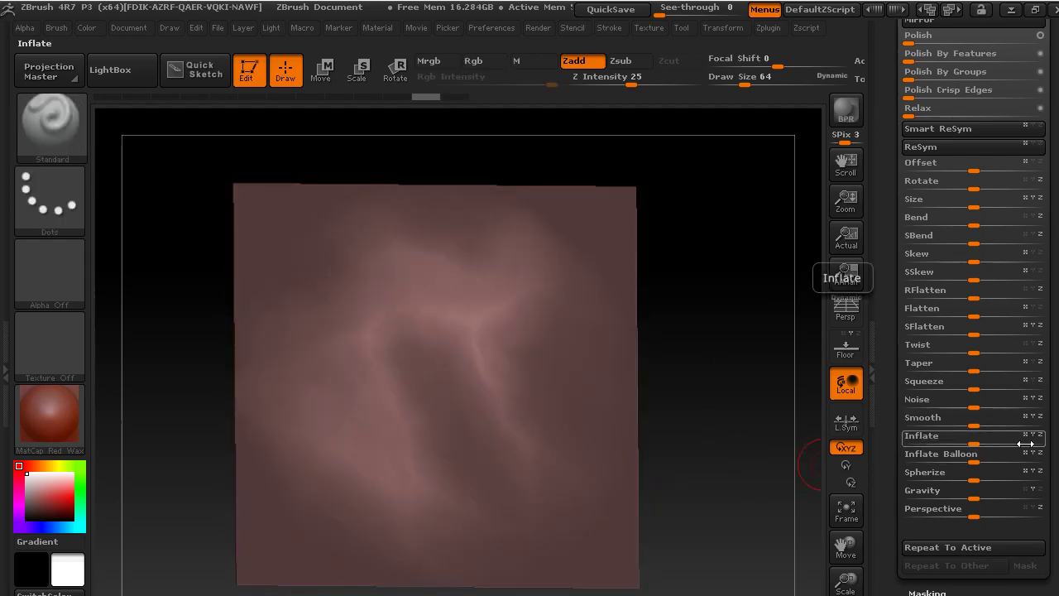
Undo the earlier inflation and inflate the masked plane fully to 100, checking the relief from the side
{"action": "left_click_drag", "start_coordinate": [1026, 435], "coordinate": [1034, 442]}
{"action": "key", "text": "ctrl+z"}
{"action": "mouse_move", "coordinate": [750, 430]}
{"action": "left_mouse_down"}
{"action": "mouse_move", "coordinate": [749, 272]}
{"action": "mouse_move", "coordinate": [744, 378]}
{"action": "mouse_move", "coordinate": [777, 441]}
{"action": "mouse_move", "coordinate": [714, 418]}
{"action": "left_mouse_up"}
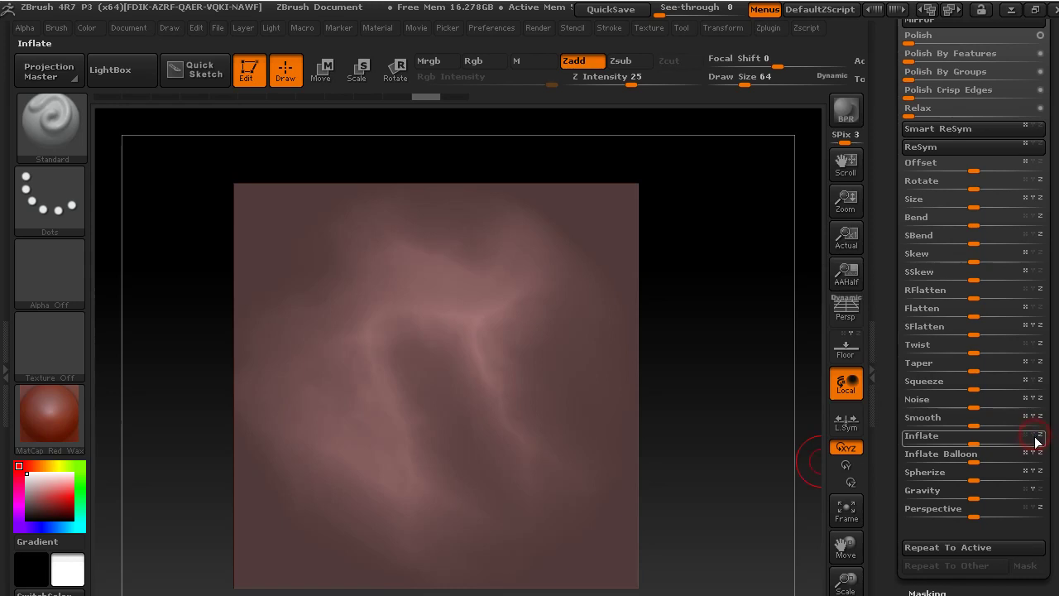
{"action": "left_click_drag", "start_coordinate": [933, 436], "coordinate": [933, 436]}
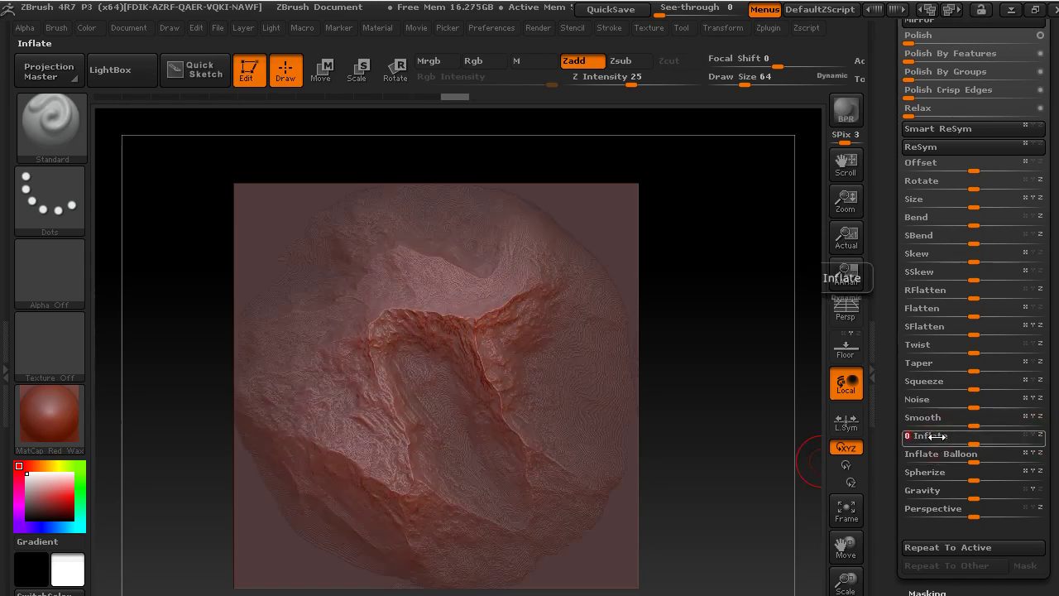
{"action": "left_click_drag", "start_coordinate": [731, 451], "coordinate": [736, 314]}
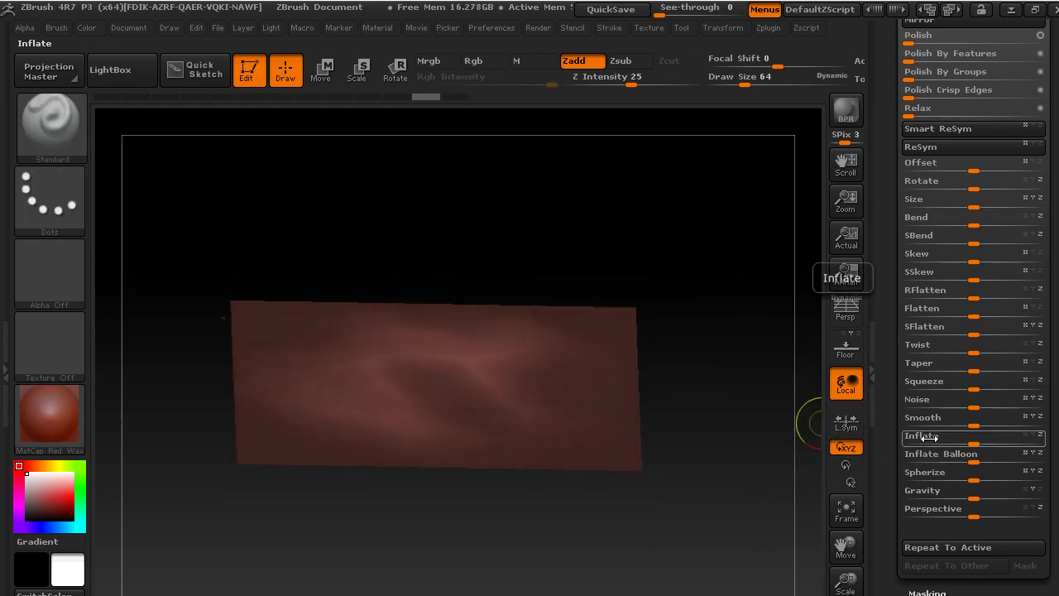
{"action": "left_click_drag", "start_coordinate": [929, 439], "coordinate": [930, 438]}
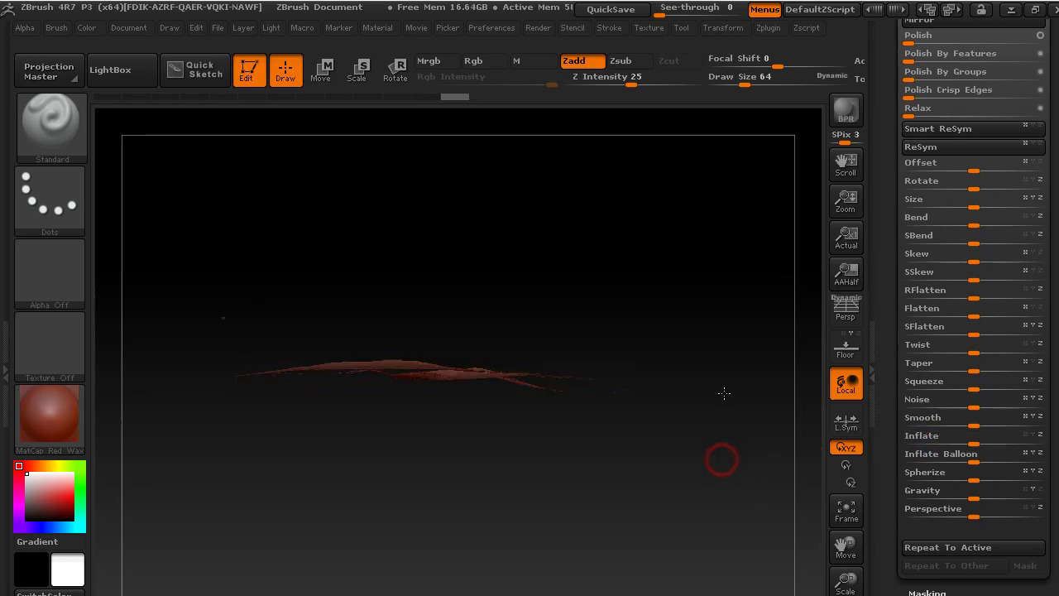
{"action": "mouse_move", "coordinate": [725, 409]}
{"action": "left_mouse_down"}
{"action": "mouse_move", "coordinate": [726, 430]}
{"action": "mouse_move", "coordinate": [725, 395]}
{"action": "mouse_move", "coordinate": [708, 589]}
{"action": "mouse_move", "coordinate": [716, 576]}
{"action": "left_mouse_up"}
{"action": "mouse_move", "coordinate": [721, 389]}
{"action": "left_mouse_down"}
{"action": "mouse_move", "coordinate": [728, 432]}
{"action": "mouse_move", "coordinate": [726, 416]}
{"action": "mouse_move", "coordinate": [749, 403]}
{"action": "left_mouse_up"}
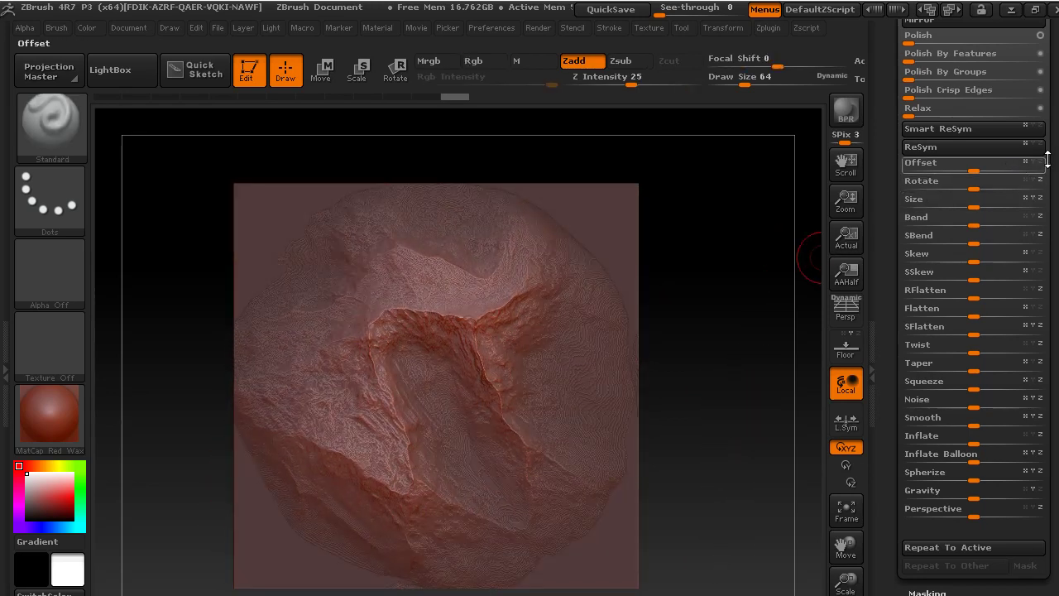
{"action": "left_click_drag", "start_coordinate": [1047, 161], "coordinate": [1034, 345]}
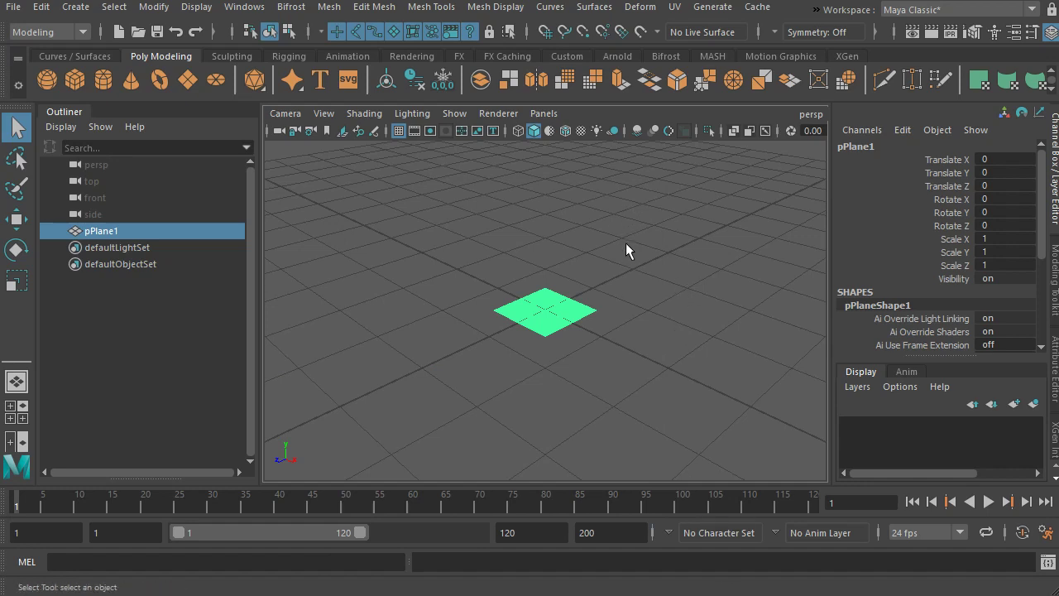
Select pPlane1 and check its width, height and 512 x 512 subdivisions
{"action": "left_click", "coordinate": [623, 275]}
{"action": "left_click", "coordinate": [567, 314]}
{"action": "scroll", "coordinate": [912, 291], "scroll_direction": "down", "scroll_amount": 4}
{"action": "left_click", "coordinate": [879, 335]}
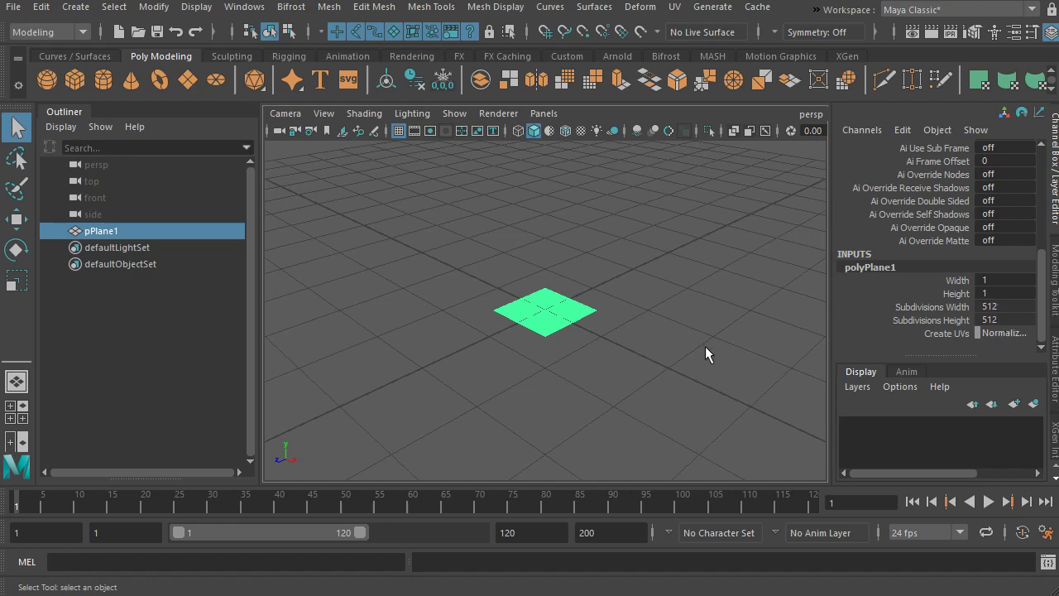
Add a Texture deformer, textureDeformer1, to pPlane1 from the Deform menu
{"action": "left_click", "coordinate": [648, 324]}
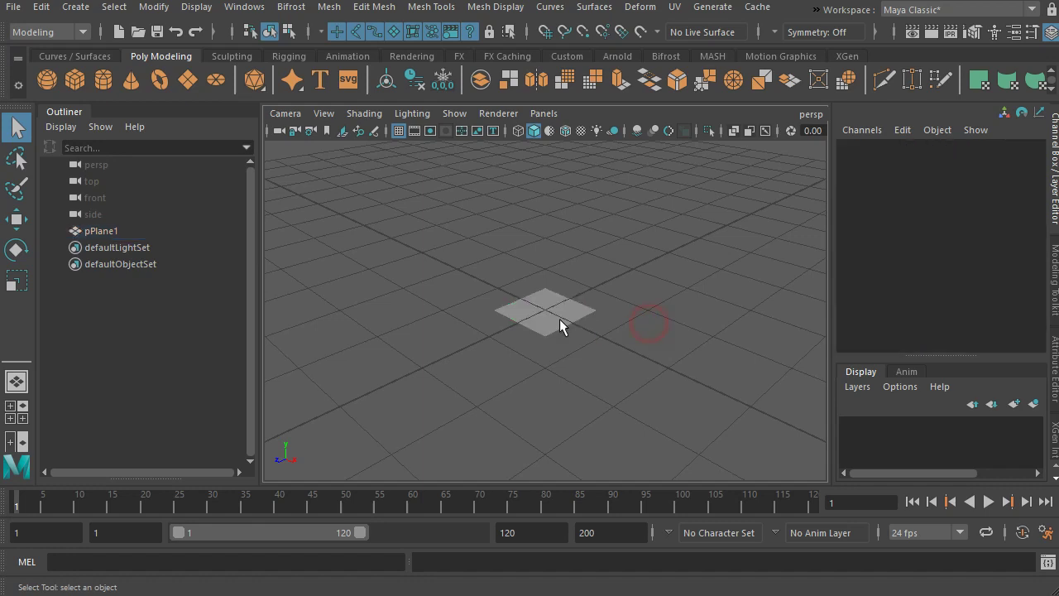
{"action": "left_click", "coordinate": [553, 312]}
{"action": "left_click", "coordinate": [646, 8]}
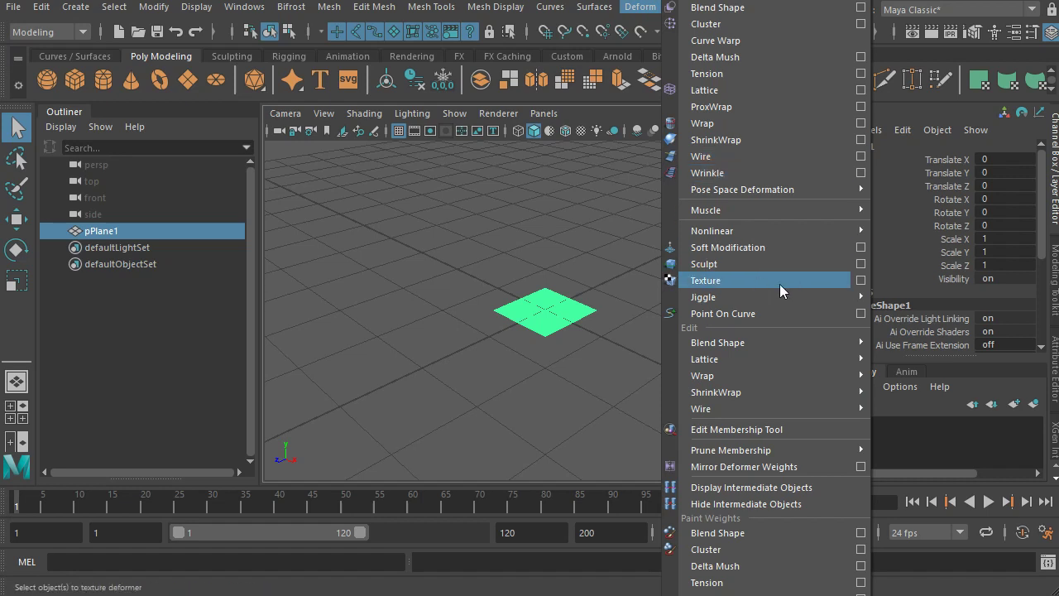
{"action": "left_click", "coordinate": [731, 282]}
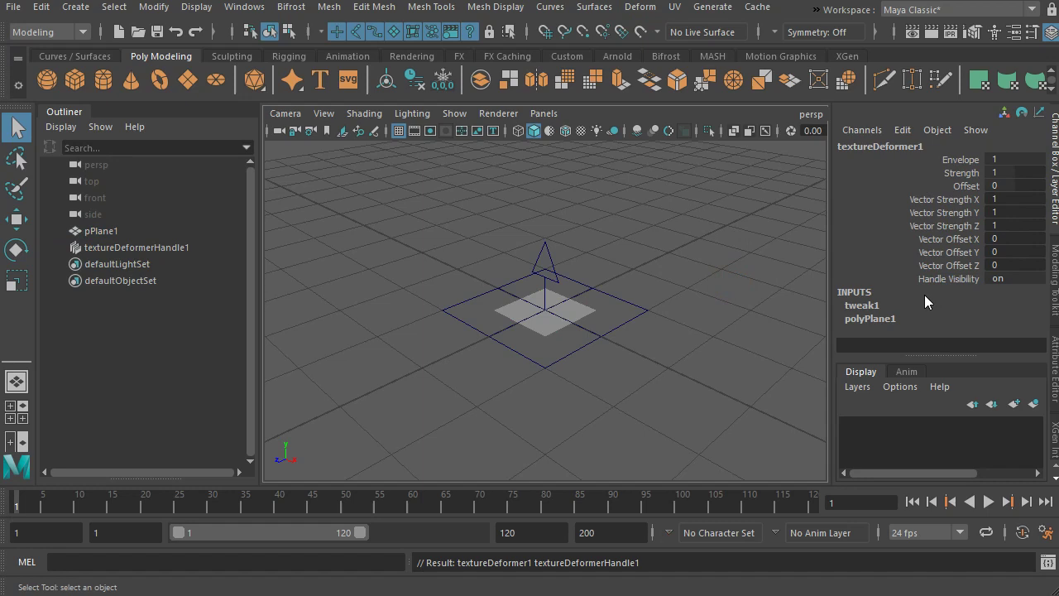
Drive textureDeformer1 with a File texture loading Desktop\displacement\tutorialExport.png
{"action": "left_click", "coordinate": [1052, 389]}
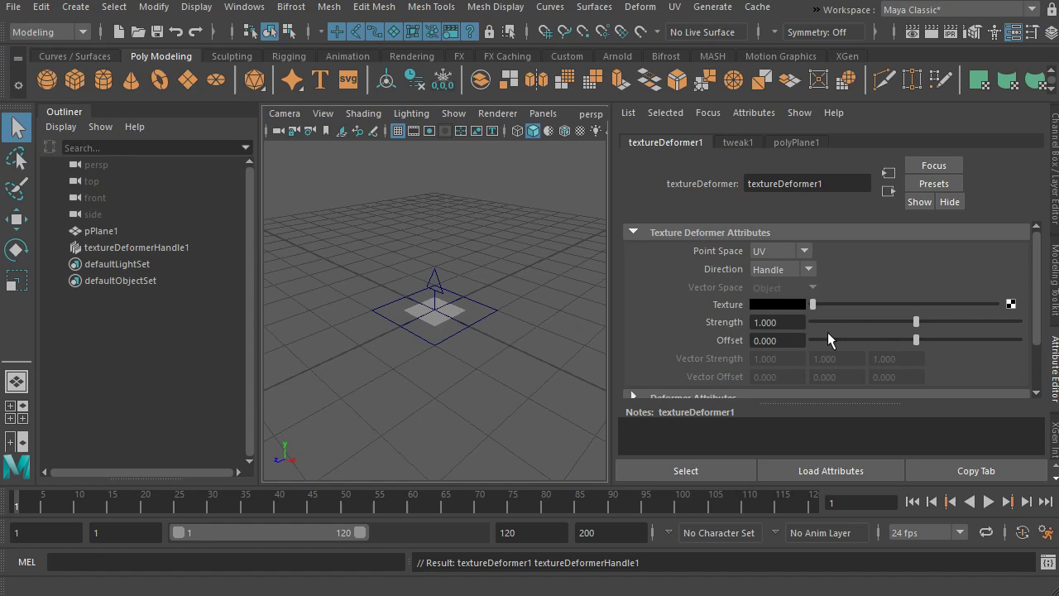
{"action": "left_click", "coordinate": [1011, 305]}
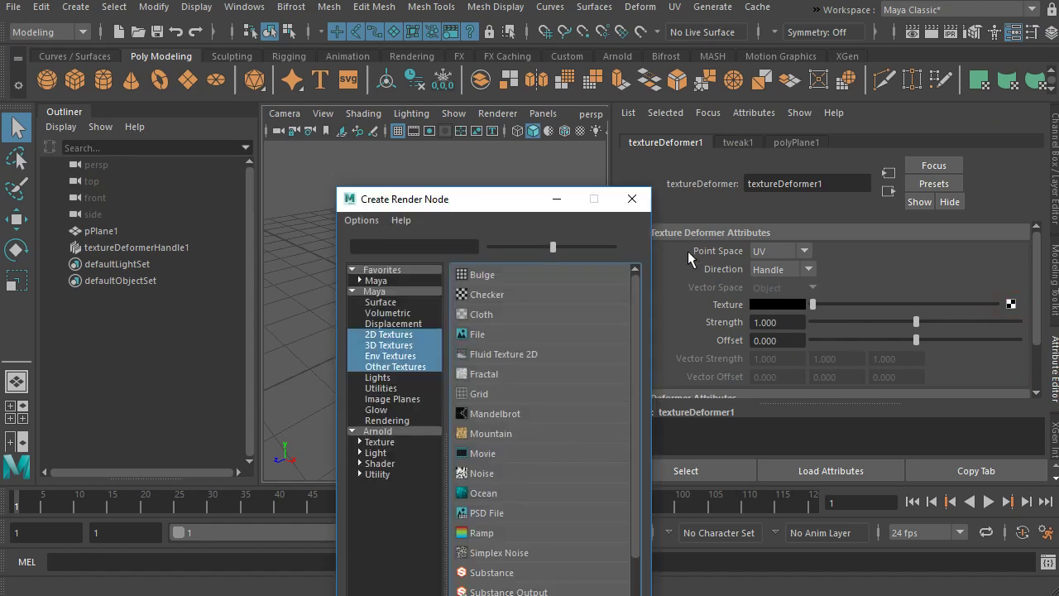
{"action": "left_click", "coordinate": [500, 337]}
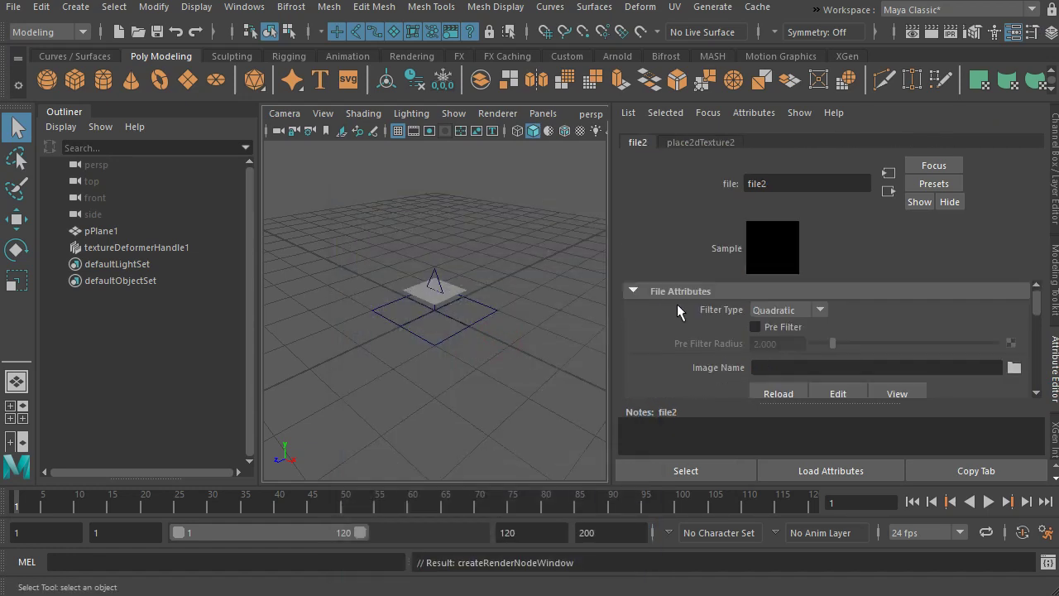
{"action": "left_click", "coordinate": [1012, 370]}
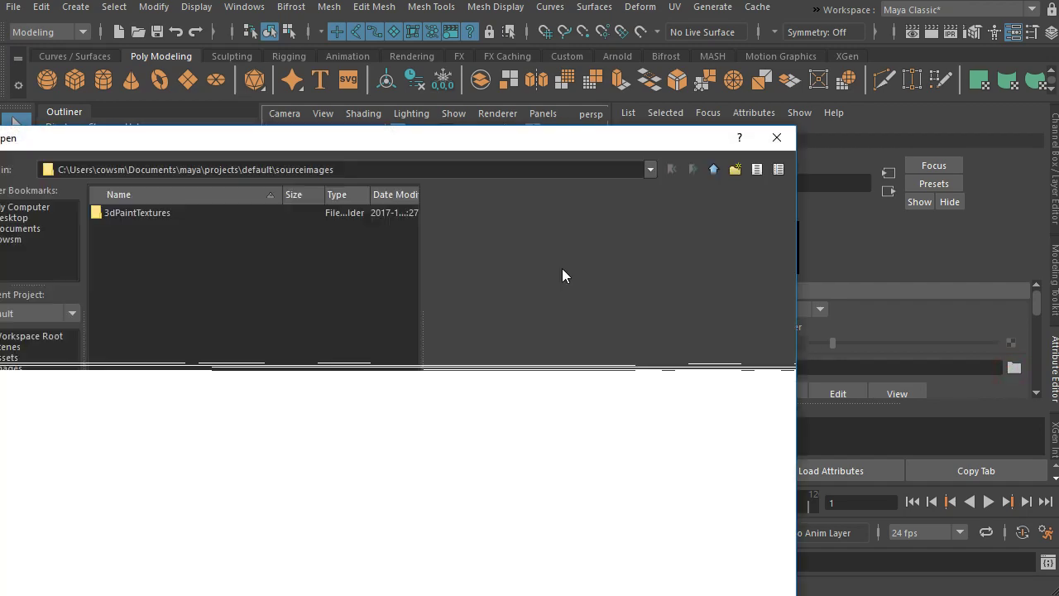
{"action": "left_click", "coordinate": [17, 218]}
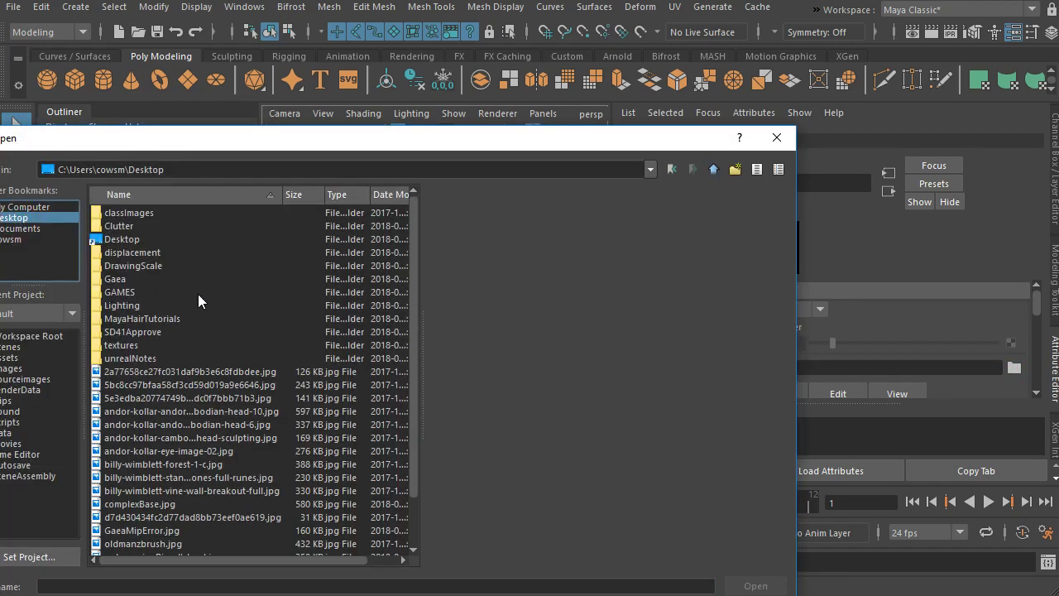
{"action": "double_click", "coordinate": [161, 252]}
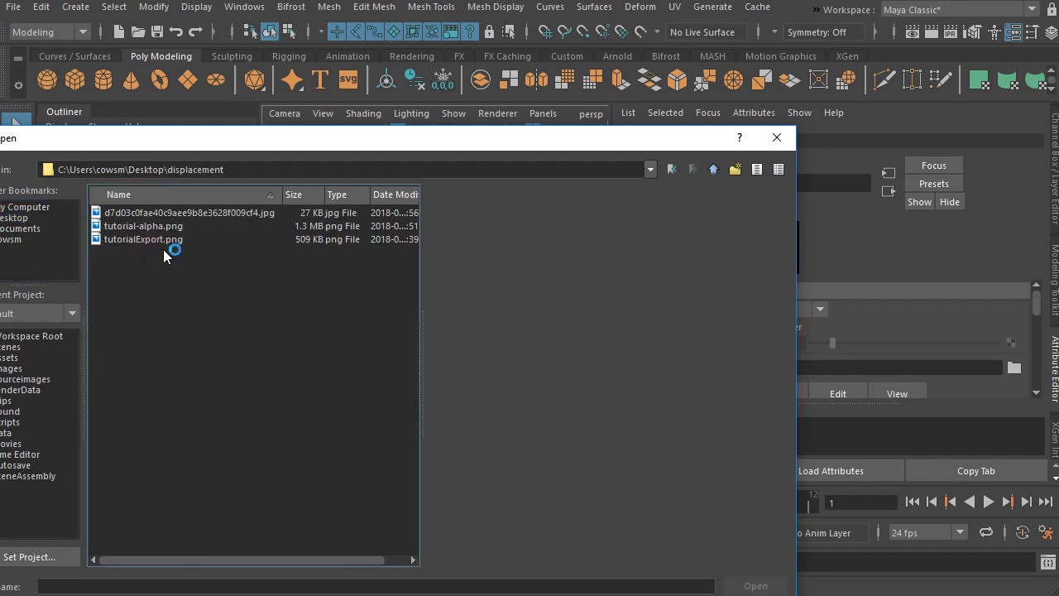
{"action": "left_click", "coordinate": [164, 241]}
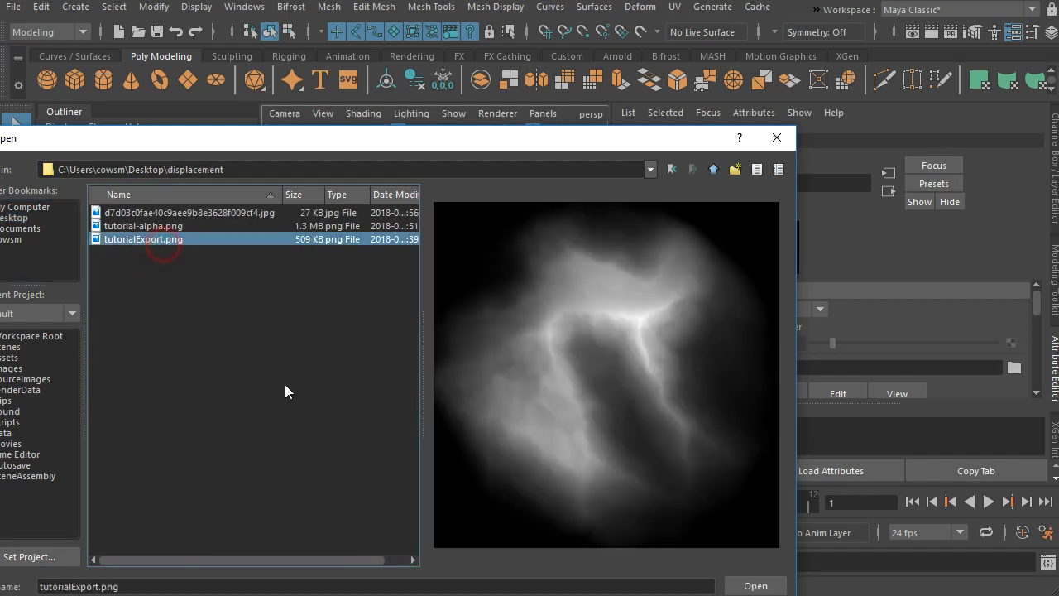
{"action": "left_click", "coordinate": [756, 585]}
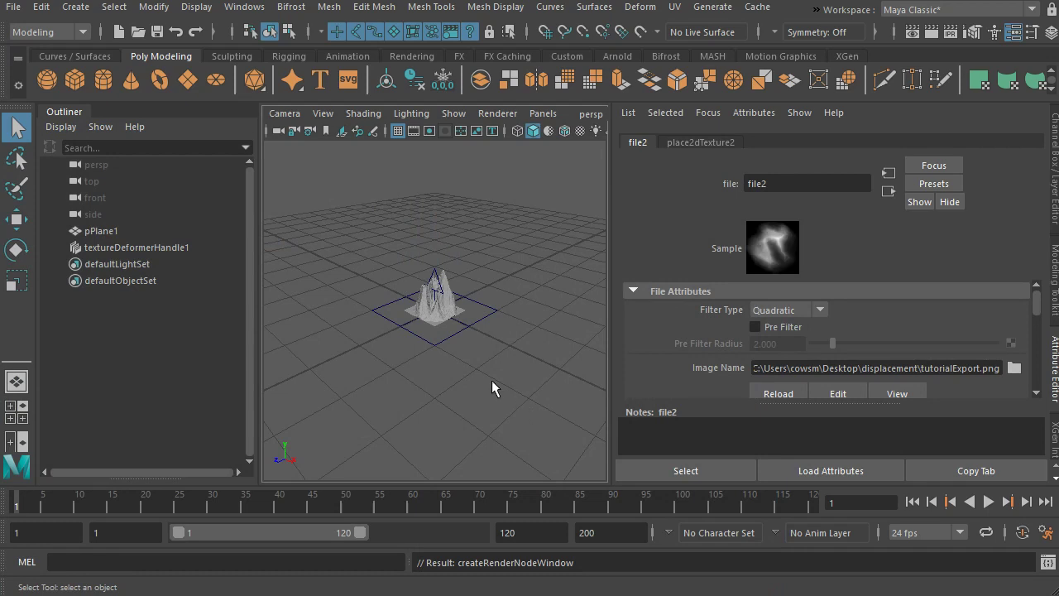
Scale pPlane1 uniformly to about 2.07 with the Scale tool, then deselect it
{"action": "left_click_drag", "start_coordinate": [481, 397], "coordinate": [484, 339], "text": "alt"}
{"action": "scroll", "coordinate": [453, 383], "scroll_direction": "up", "scroll_amount": 5}
{"action": "scroll", "coordinate": [452, 383], "scroll_direction": "down", "scroll_amount": 3}
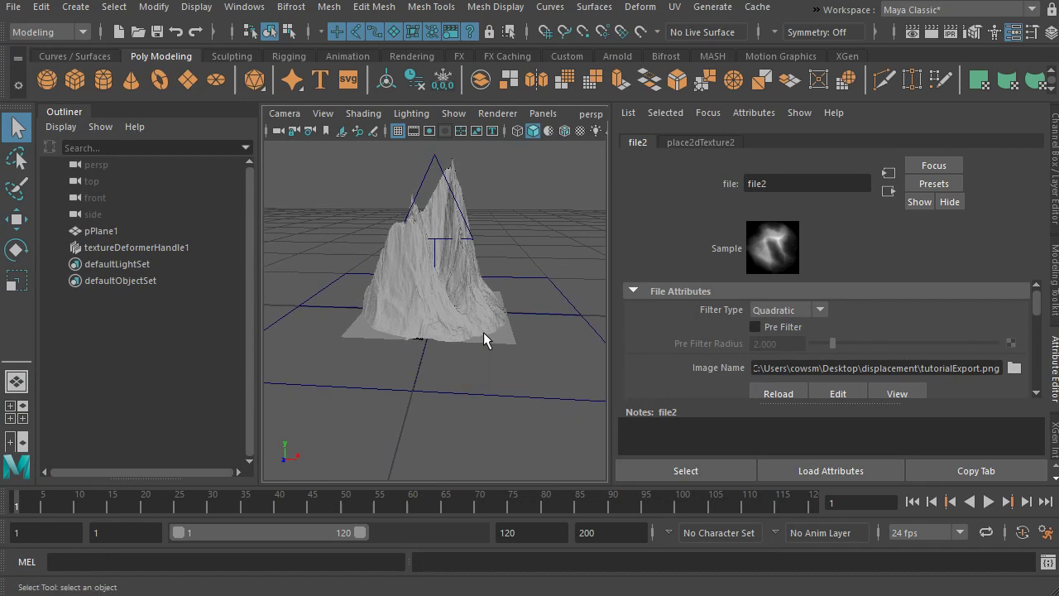
{"action": "left_click", "coordinate": [485, 339]}
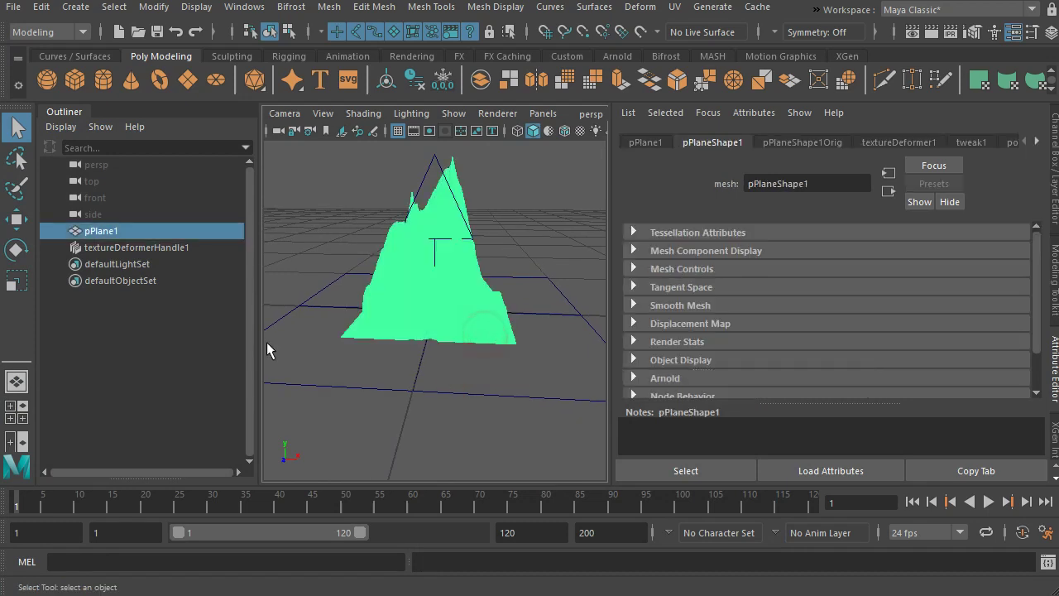
{"action": "left_click", "coordinate": [16, 281]}
{"action": "scroll", "coordinate": [322, 368], "scroll_direction": "down", "scroll_amount": 3}
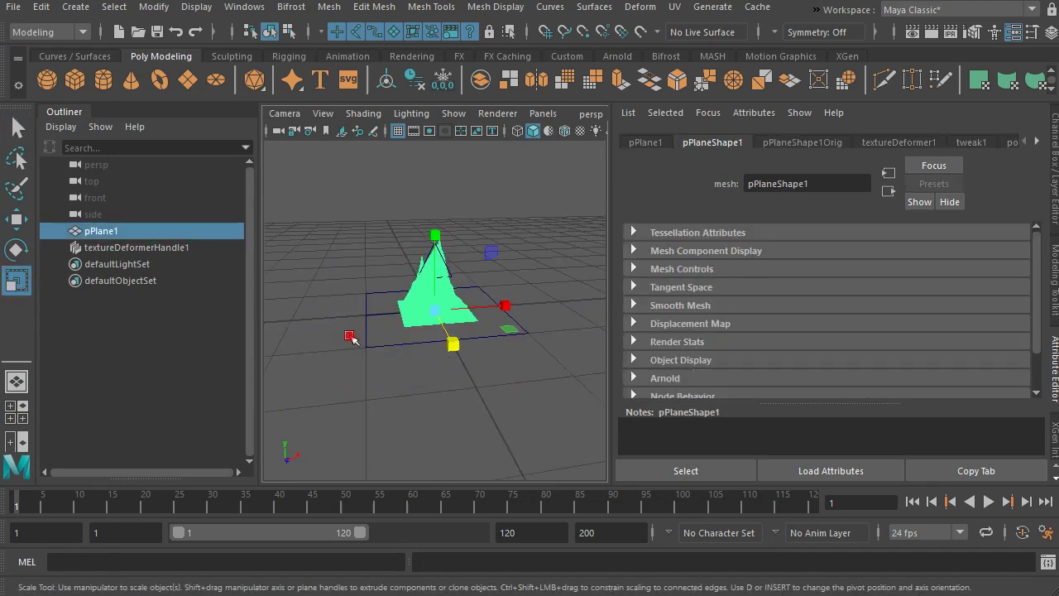
{"action": "left_click_drag", "start_coordinate": [350, 336], "coordinate": [502, 339], "text": "alt"}
{"action": "left_click", "coordinate": [434, 311]}
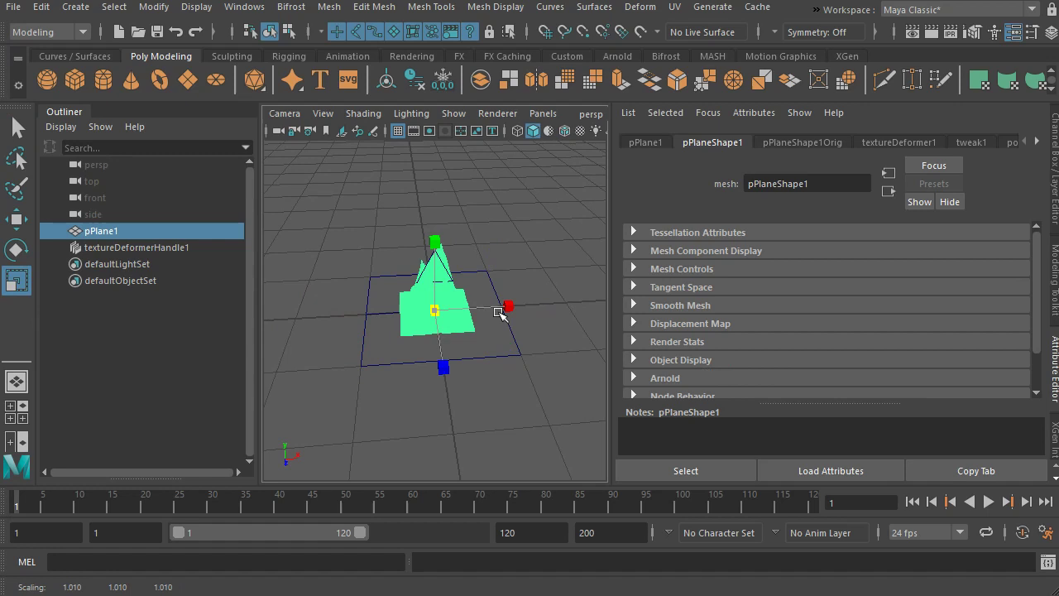
{"action": "left_click_drag", "start_coordinate": [436, 310], "coordinate": [421, 326]}
{"action": "left_click", "coordinate": [418, 340]}
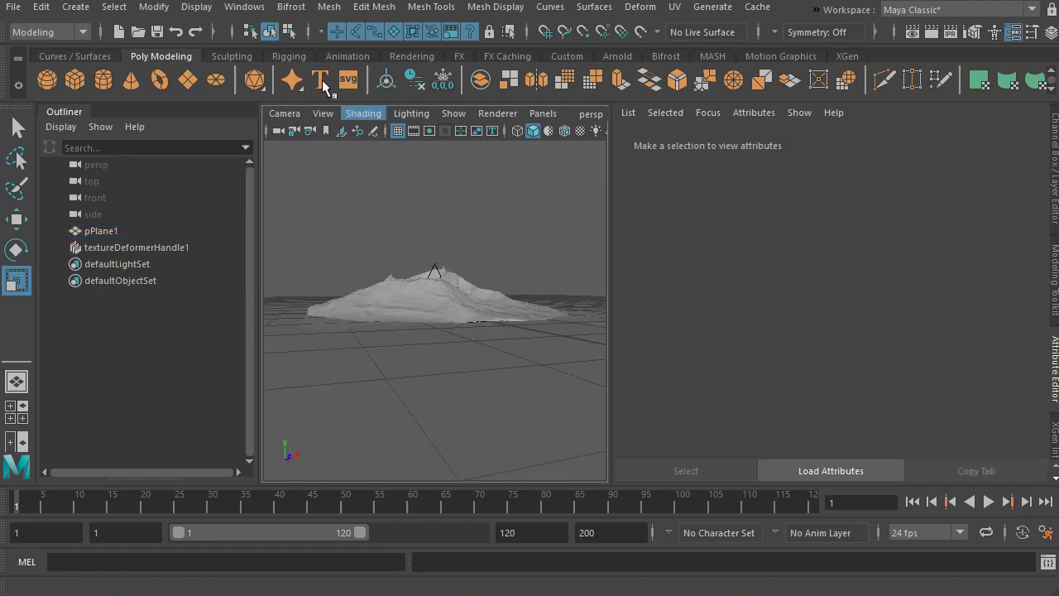
Tumble around the ridged terrain from above, low angles and the side, then compare with ZBrush
{"action": "left_click_drag", "start_coordinate": [475, 277], "coordinate": [328, 321], "text": "alt"}
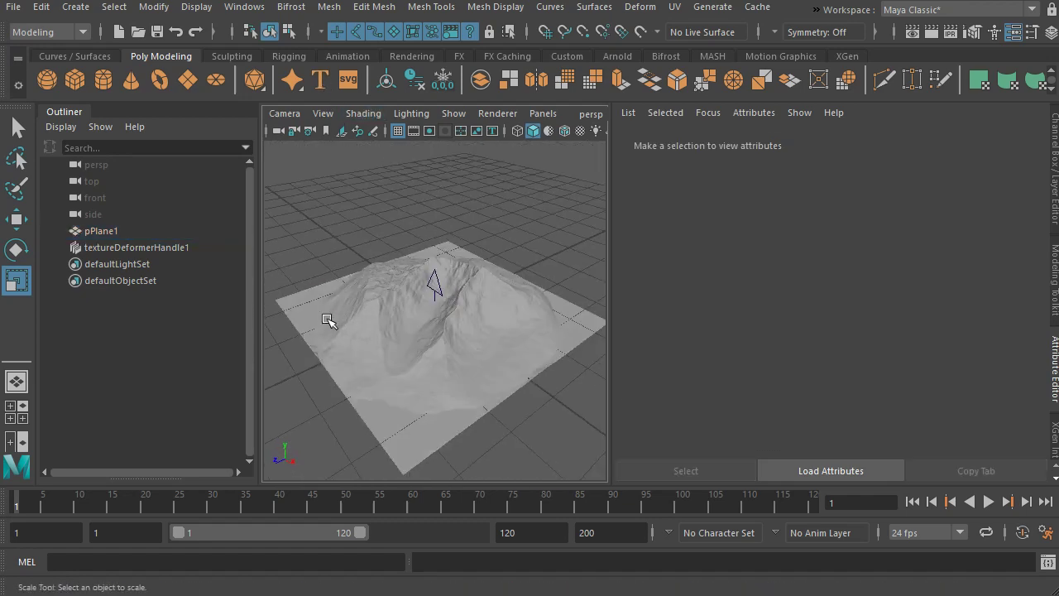
{"action": "right_click_drag", "start_coordinate": [328, 321], "coordinate": [475, 378], "text": "alt"}
{"action": "left_click_drag", "start_coordinate": [474, 378], "coordinate": [333, 352], "text": "alt"}
{"action": "right_click_drag", "start_coordinate": [416, 362], "coordinate": [448, 374], "text": "alt"}
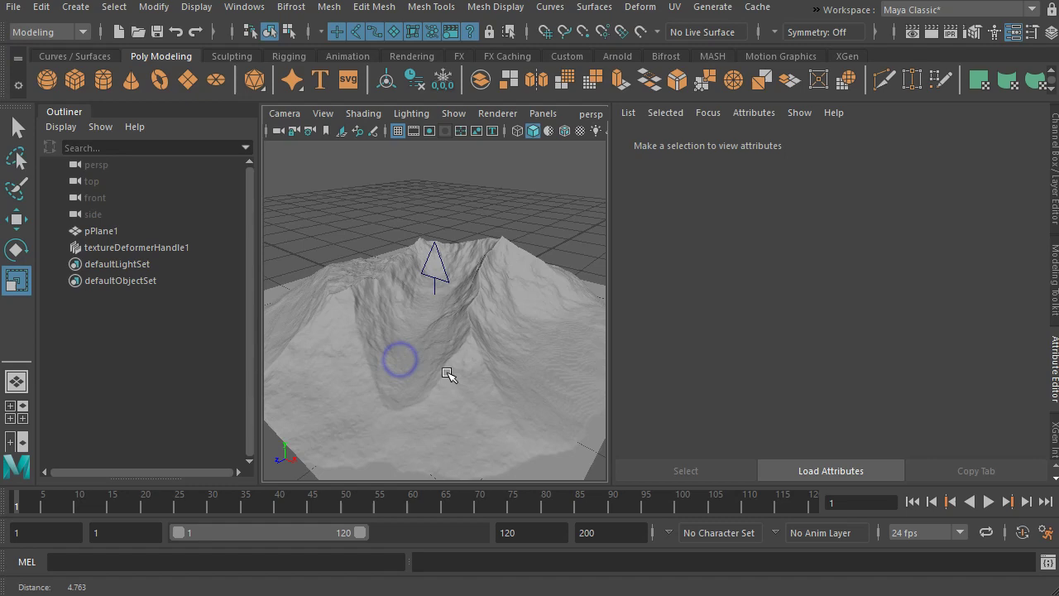
{"action": "left_click_drag", "start_coordinate": [468, 319], "coordinate": [484, 425], "text": "alt"}
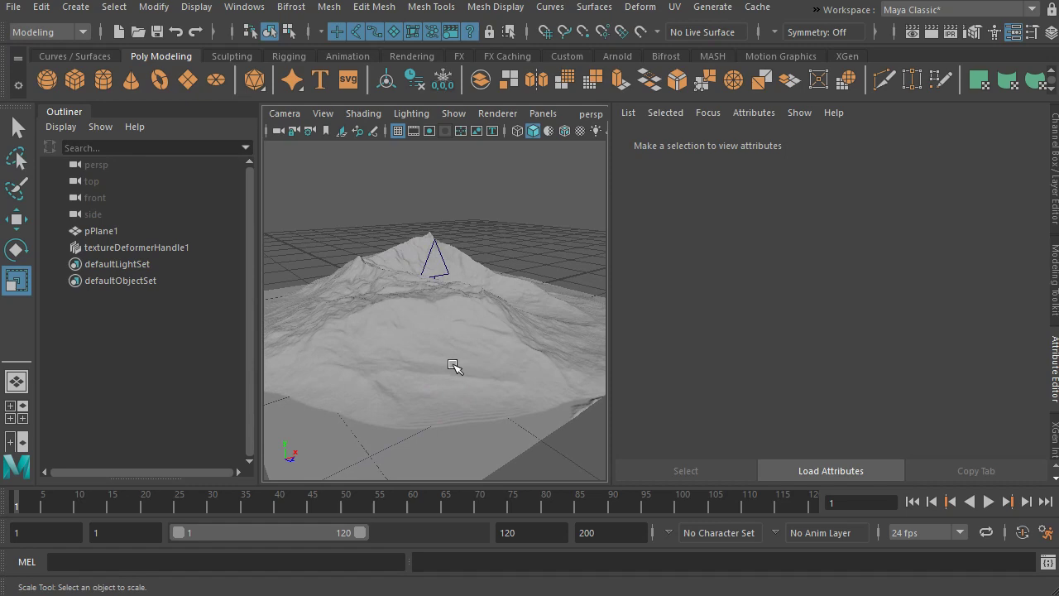
{"action": "left_click_drag", "start_coordinate": [496, 374], "coordinate": [393, 409], "text": "alt"}
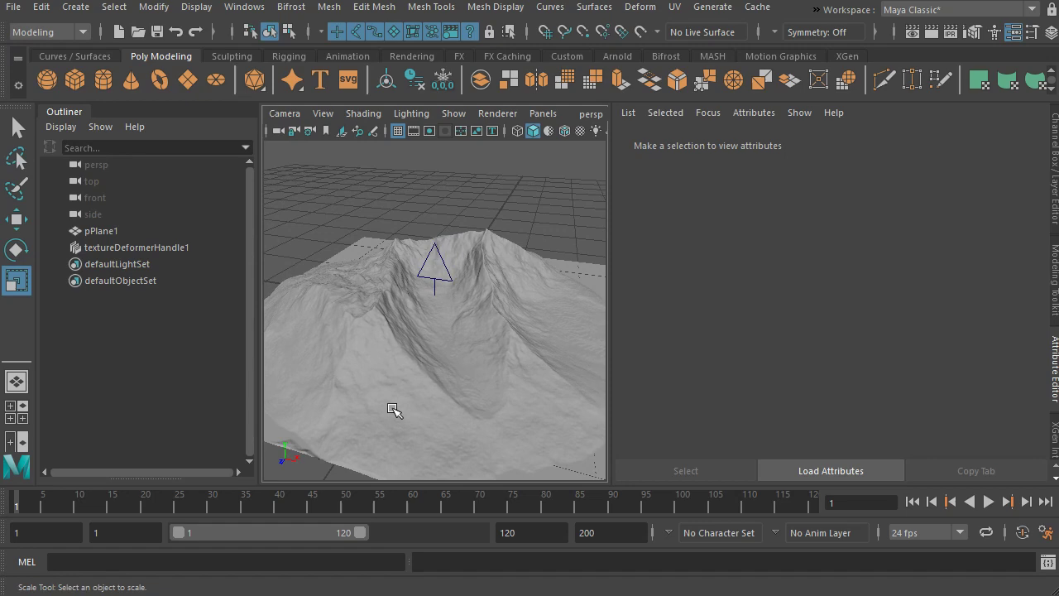
{"action": "left_click_drag", "start_coordinate": [517, 409], "coordinate": [567, 364], "text": "alt"}
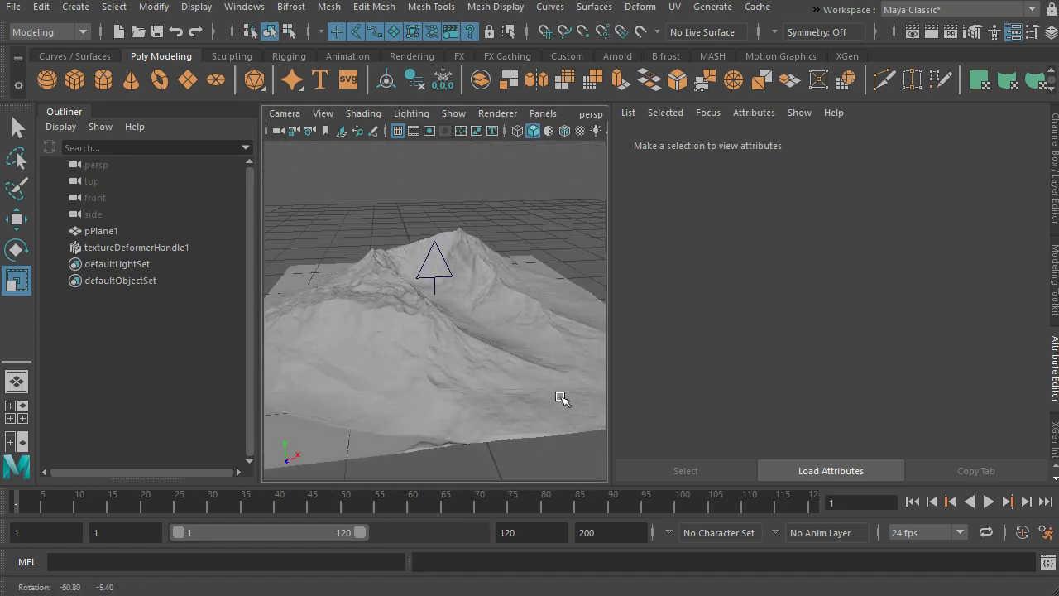
{"action": "left_click_drag", "start_coordinate": [561, 398], "coordinate": [527, 402], "text": "alt"}
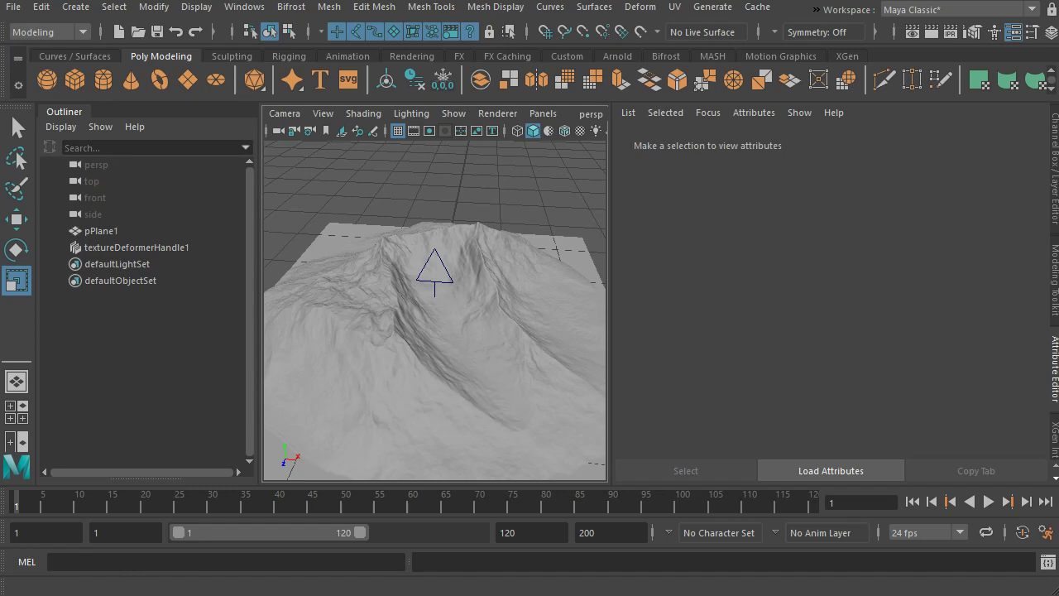
{"action": "key", "text": "alt+Tab"}
Switch to the Rendering menu set and open Lighting/Shading > Transfer Maps
{"action": "left_click", "coordinate": [73, 33]}
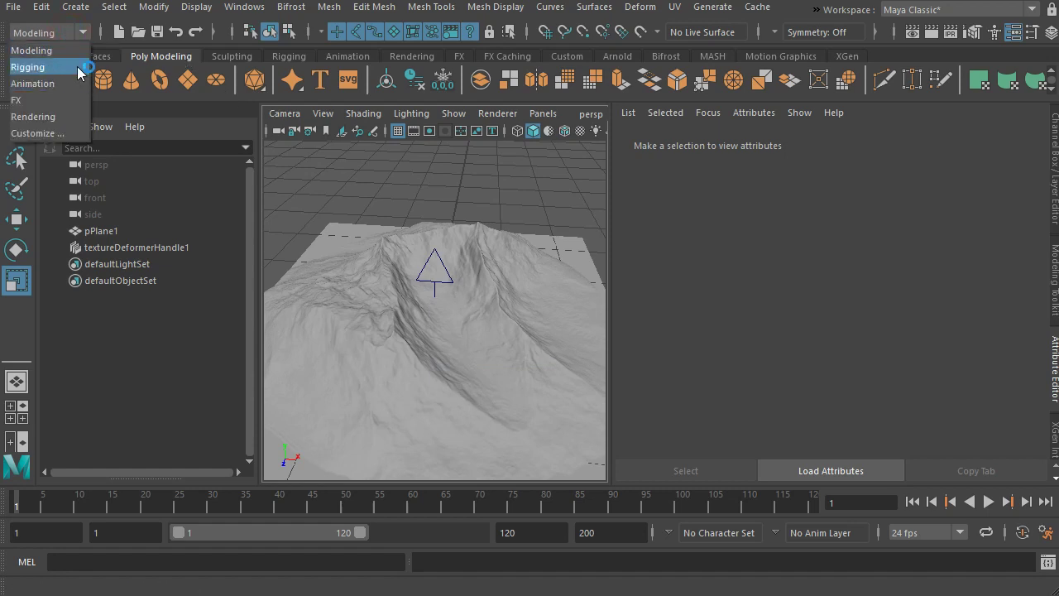
{"action": "left_click", "coordinate": [70, 117]}
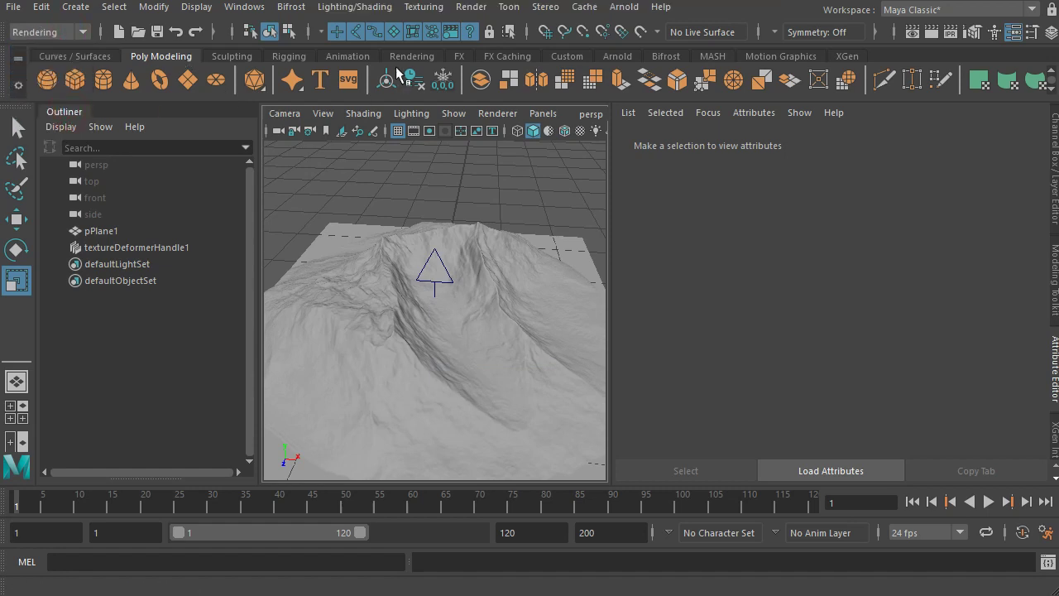
{"action": "left_click", "coordinate": [360, 8]}
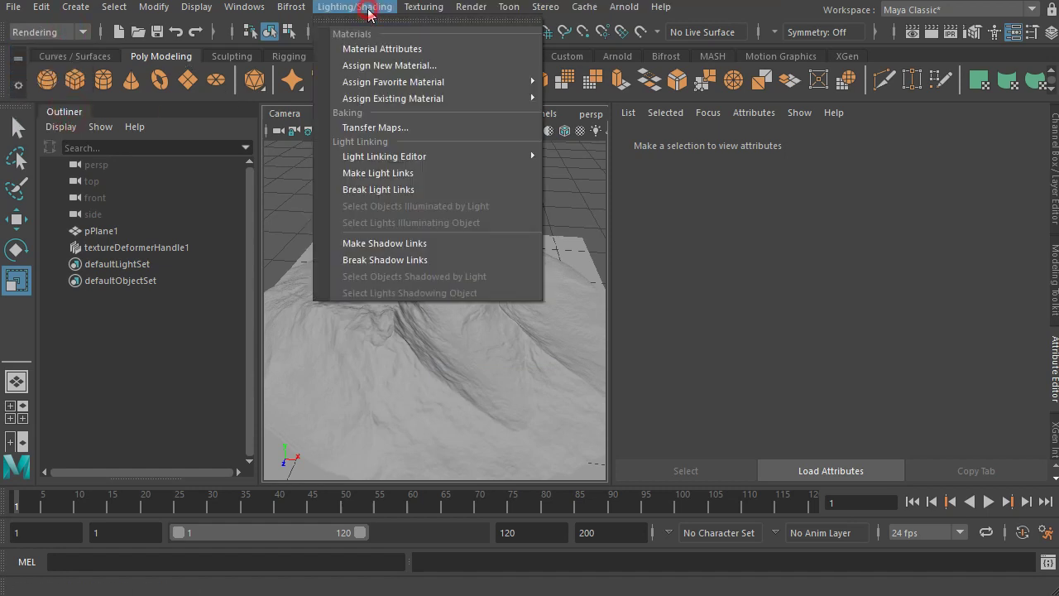
{"action": "left_click", "coordinate": [416, 129]}
{"action": "left_click_drag", "start_coordinate": [385, 220], "coordinate": [766, 128]}
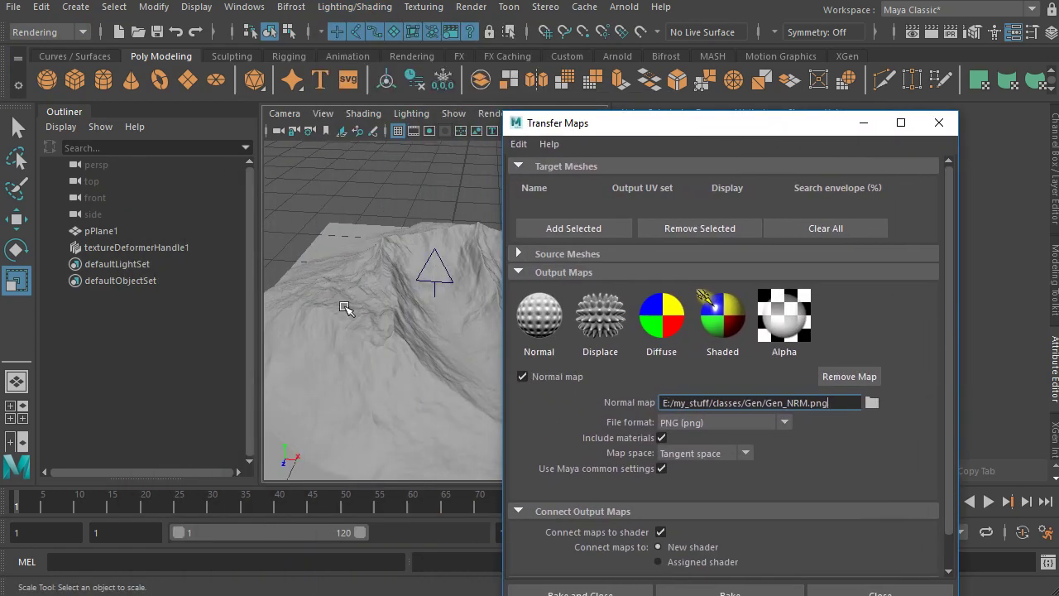
Expand Source Meshes and Maya Common Output, confirm the 4096 x 4096 map size, and close the window
{"action": "left_click", "coordinate": [572, 253]}
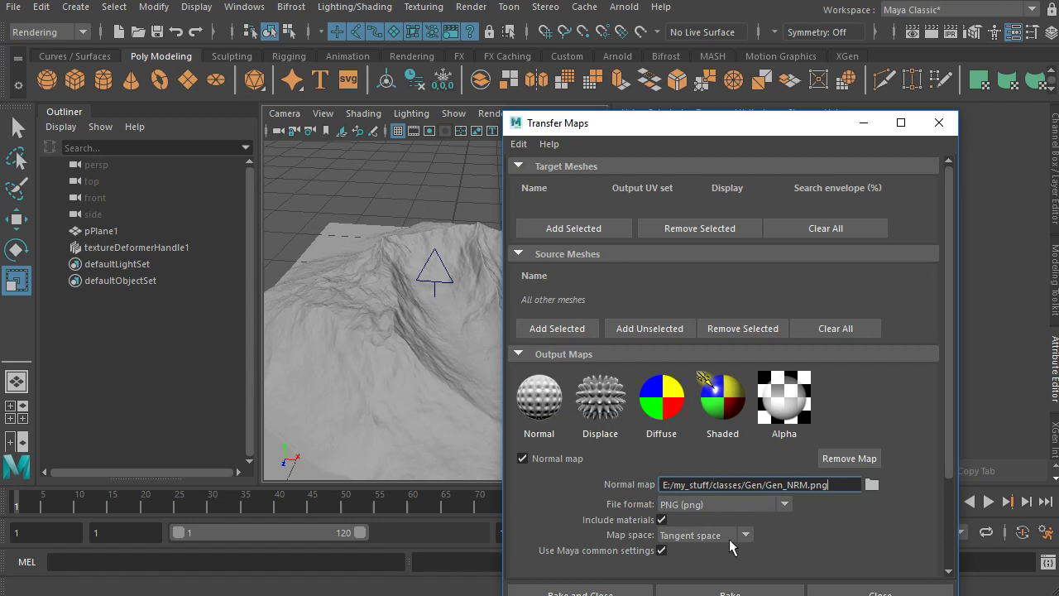
{"action": "left_click_drag", "start_coordinate": [948, 466], "coordinate": [951, 570]}
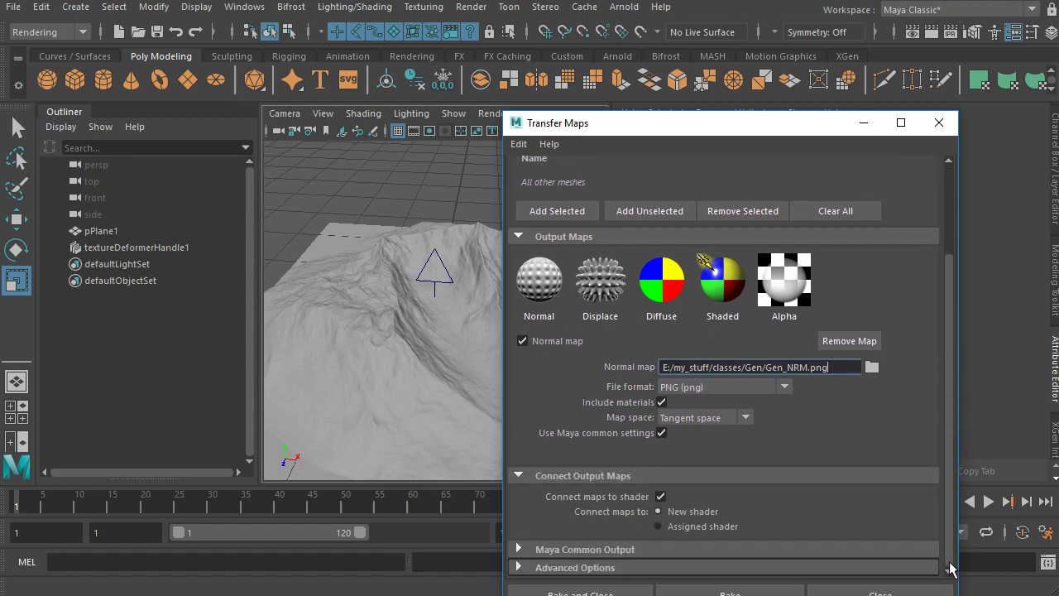
{"action": "left_click", "coordinate": [751, 556]}
{"action": "scroll", "coordinate": [811, 514], "scroll_direction": "down", "scroll_amount": 5}
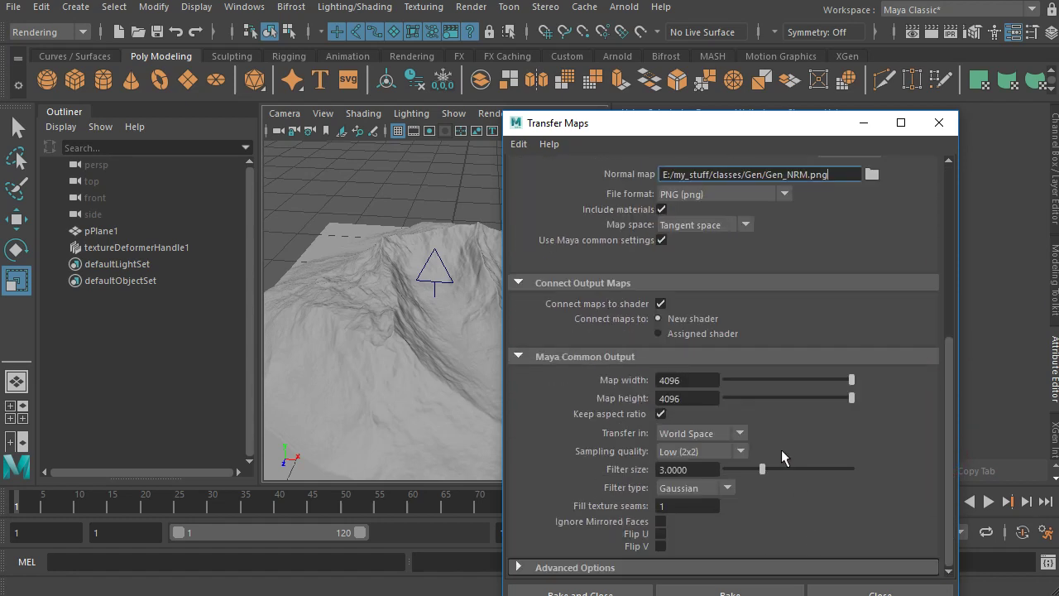
{"action": "left_click", "coordinate": [700, 380]}
{"action": "left_click", "coordinate": [700, 397]}
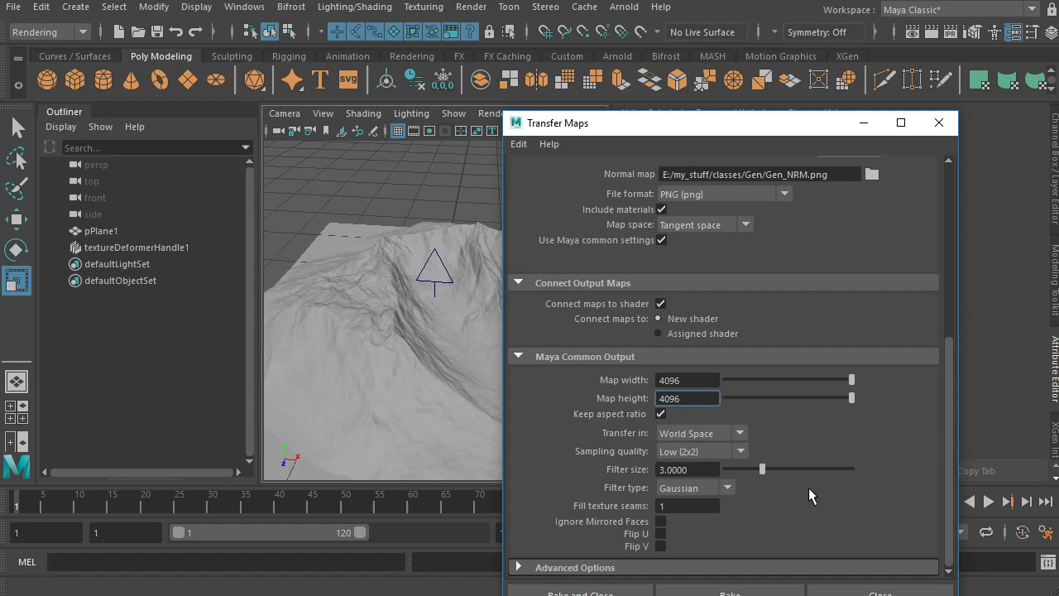
{"action": "scroll", "coordinate": [808, 487], "scroll_direction": "up", "scroll_amount": 2}
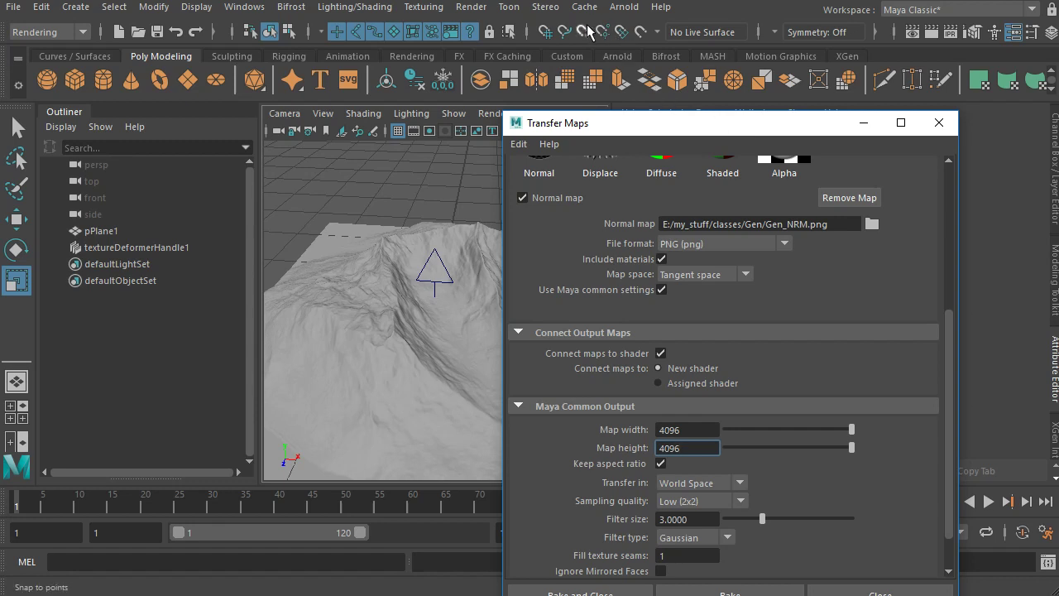
{"action": "left_click", "coordinate": [950, 128]}
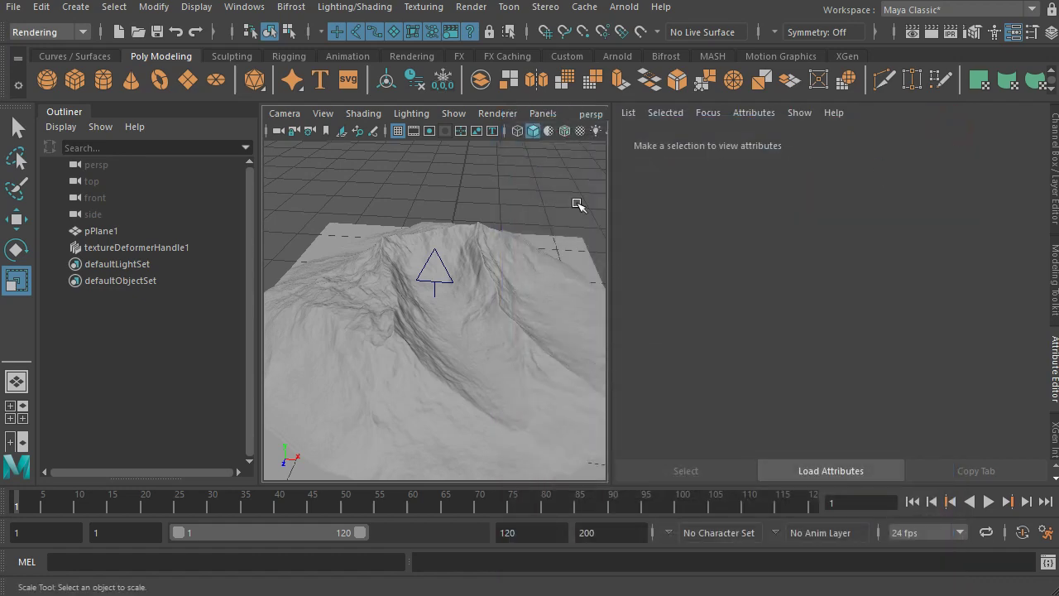